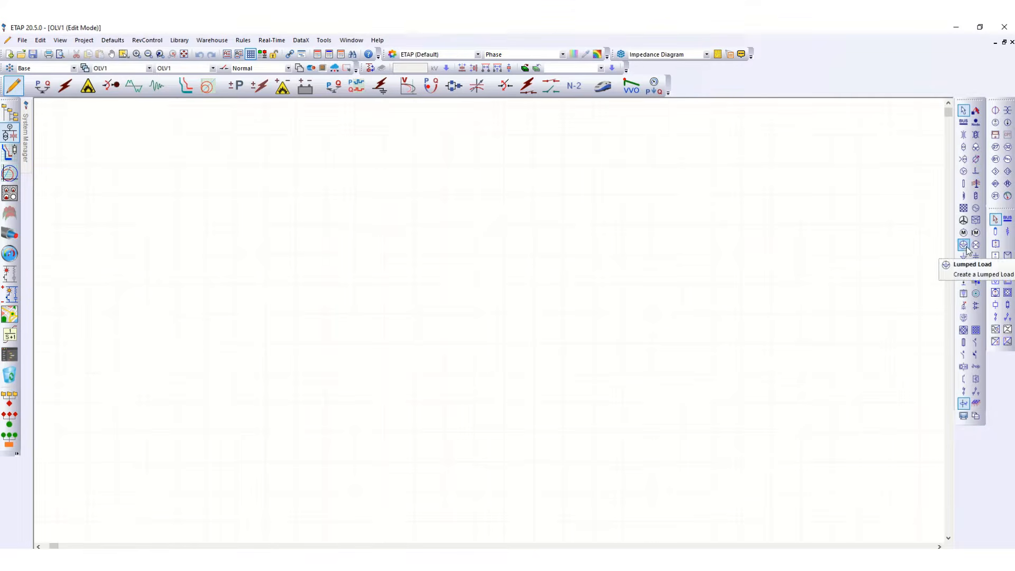
Place a synchronous generator near the top of the one-line diagram.
click(976, 207)
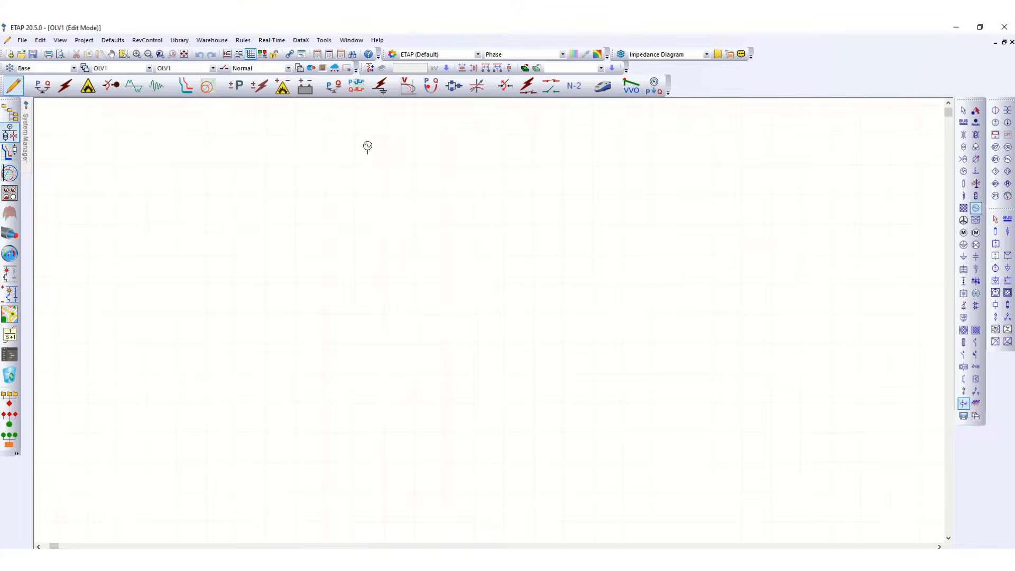
click(367, 153)
drag(368, 153, 368, 185)
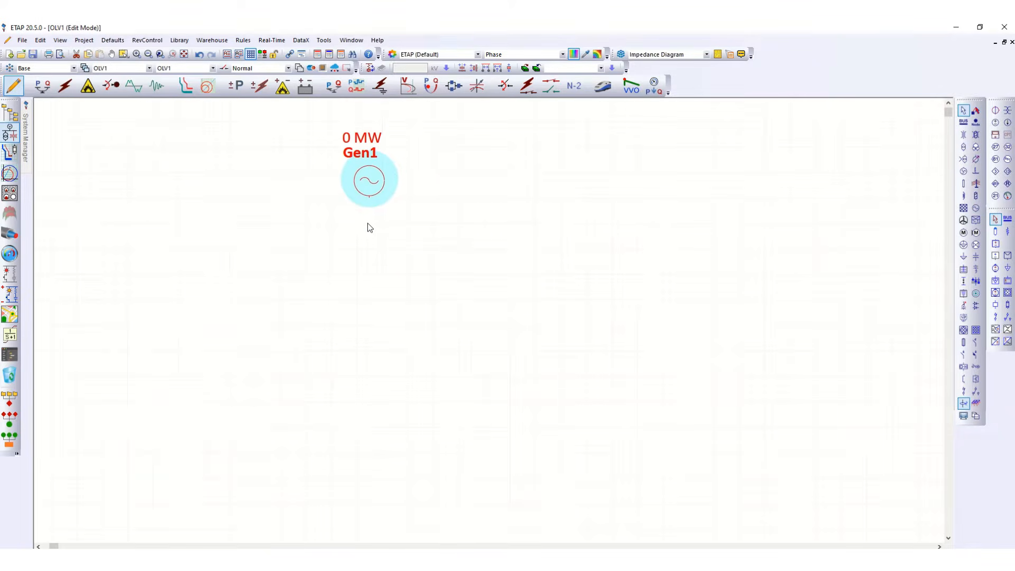
Place a bus a short distance below the generator.
scroll(408, 149, down, 2)
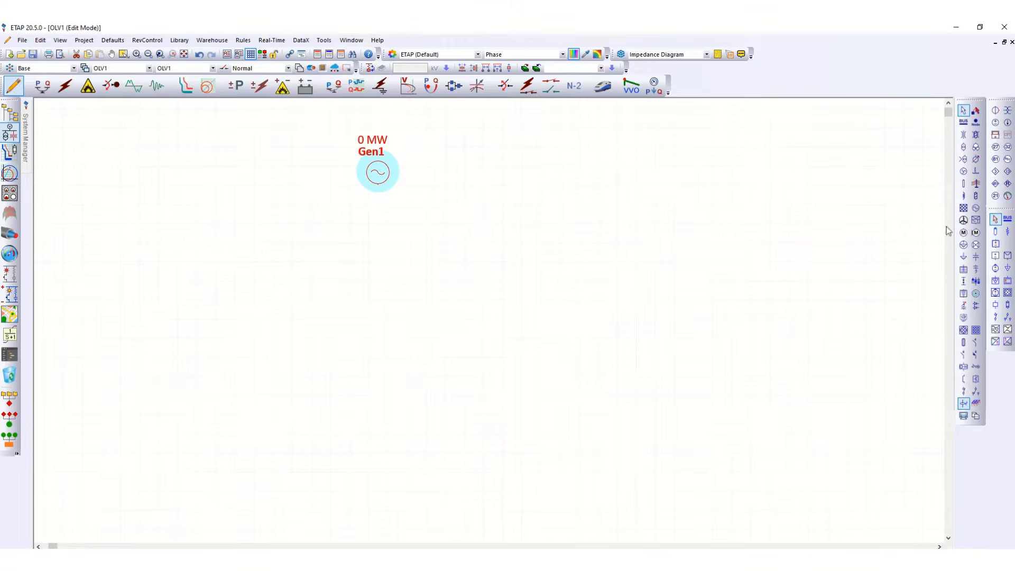
click(963, 122)
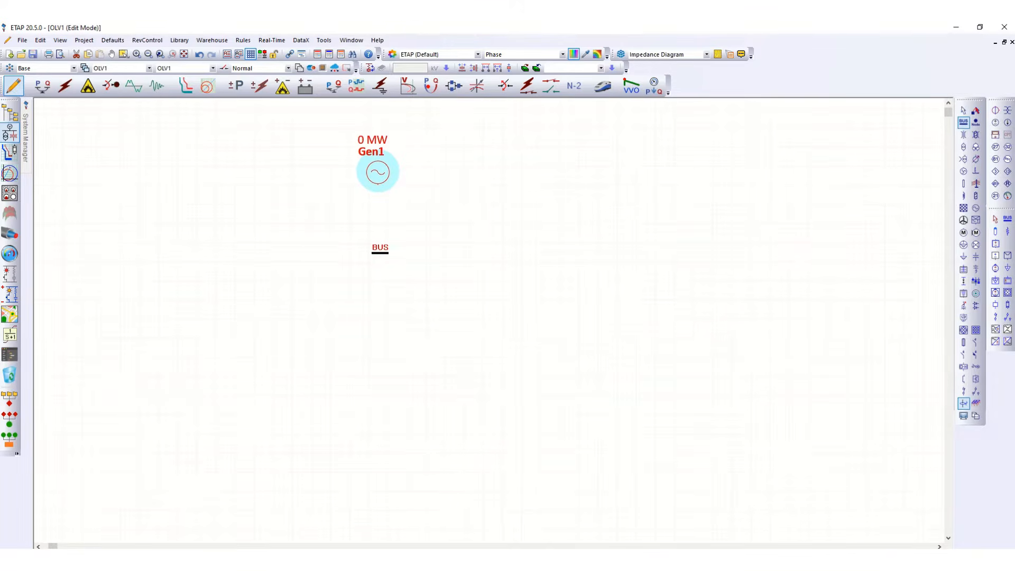
click(379, 243)
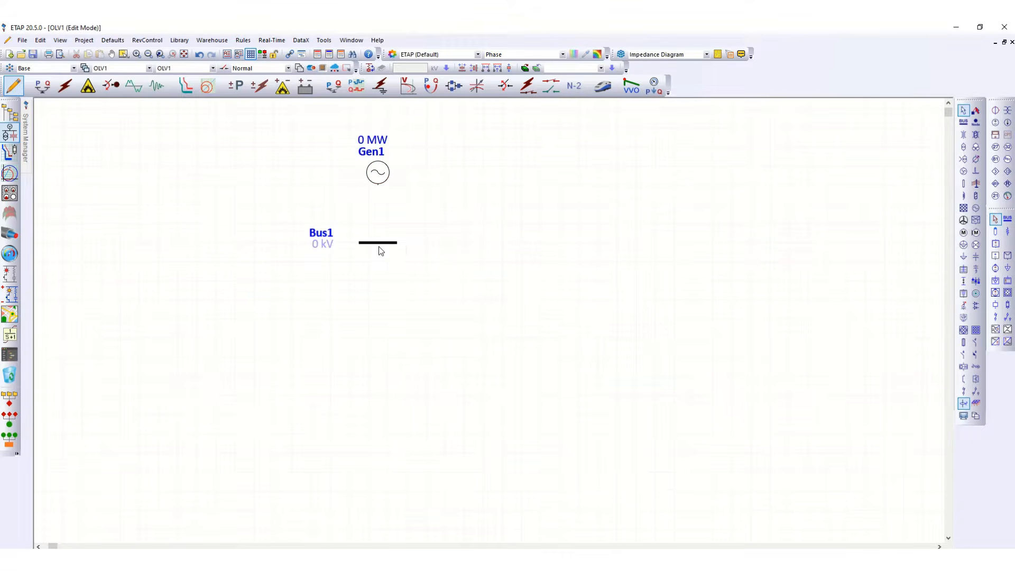
Place a two-winding transformer below Bus1 and a second bus beneath the transformer.
scroll(378, 249, down, 1)
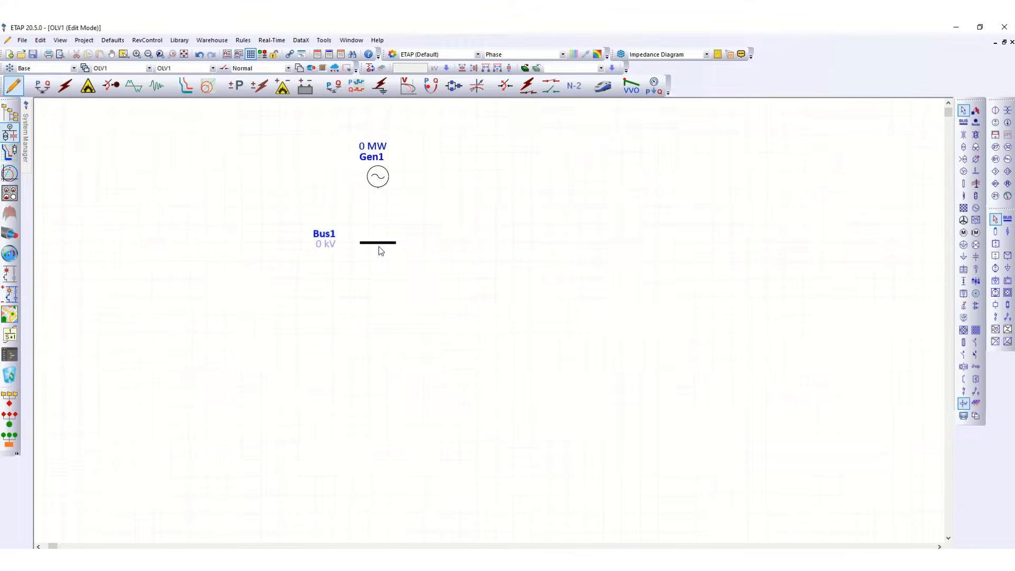
click(964, 148)
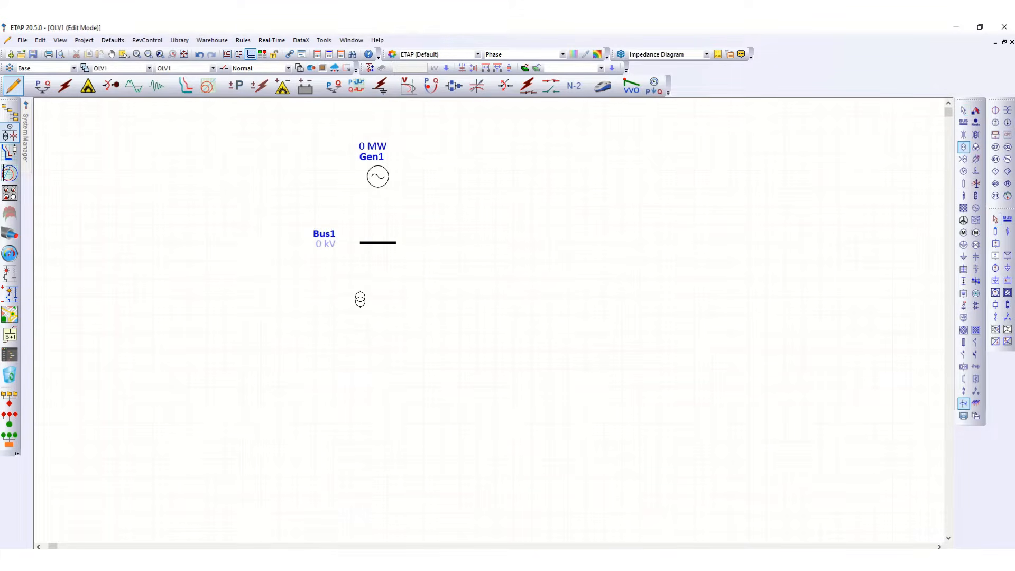
click(360, 299)
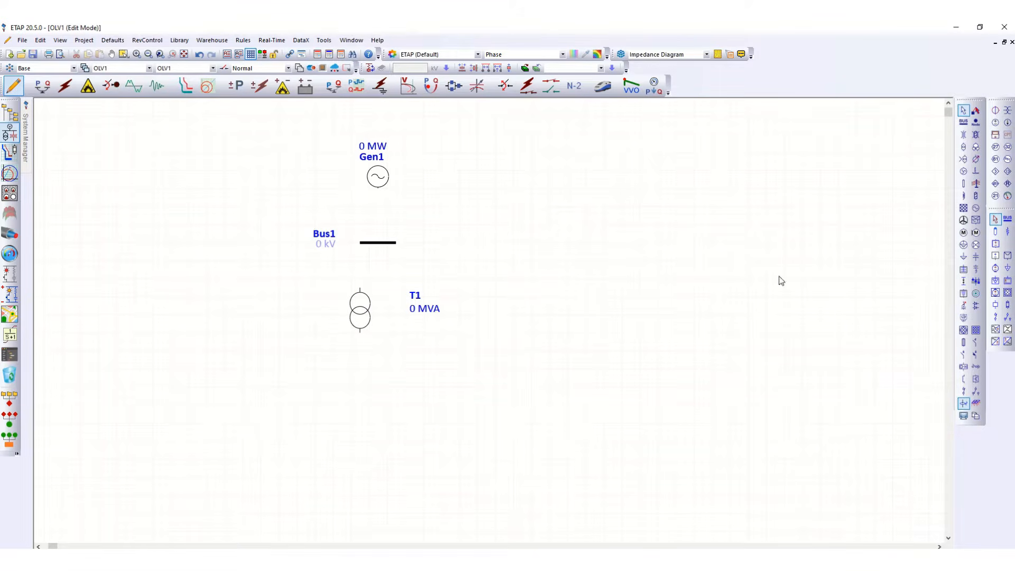
click(964, 122)
click(363, 396)
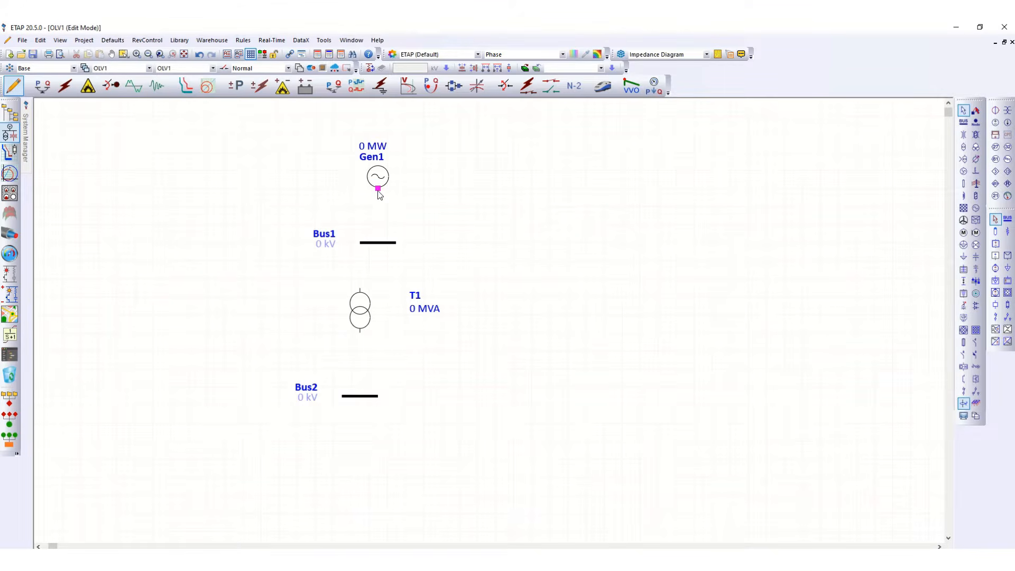
Connect Gen1 to Bus1 and wire transformer T1 between Bus1 and Bus2.
drag(378, 189, 379, 244)
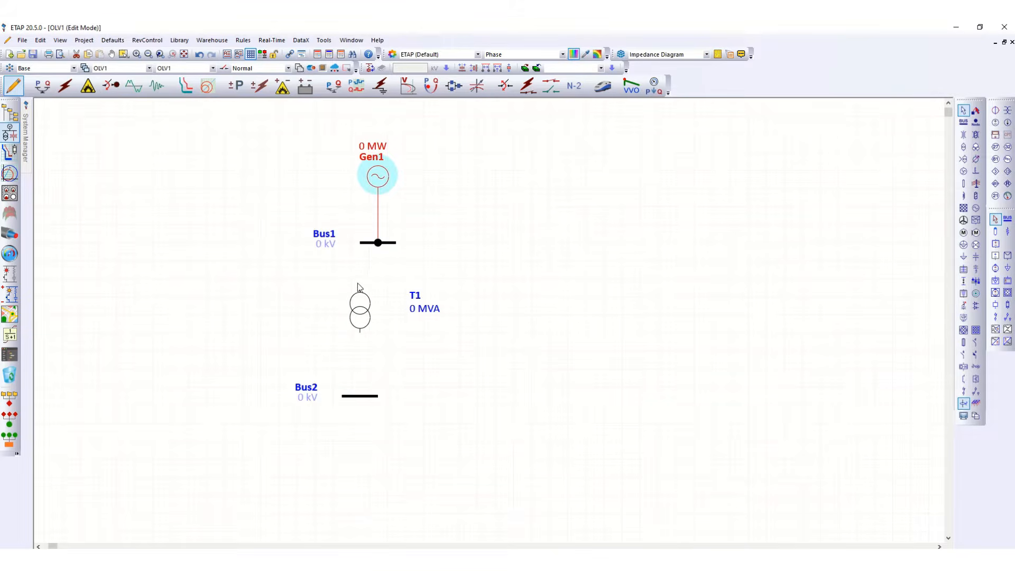
drag(360, 289, 361, 247)
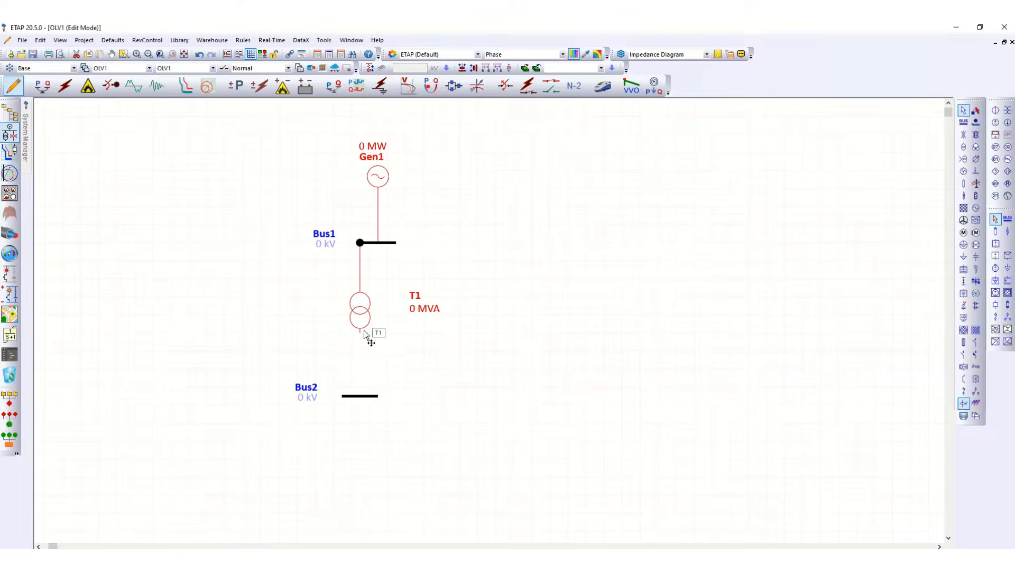
drag(361, 332, 361, 348)
drag(360, 397, 361, 398)
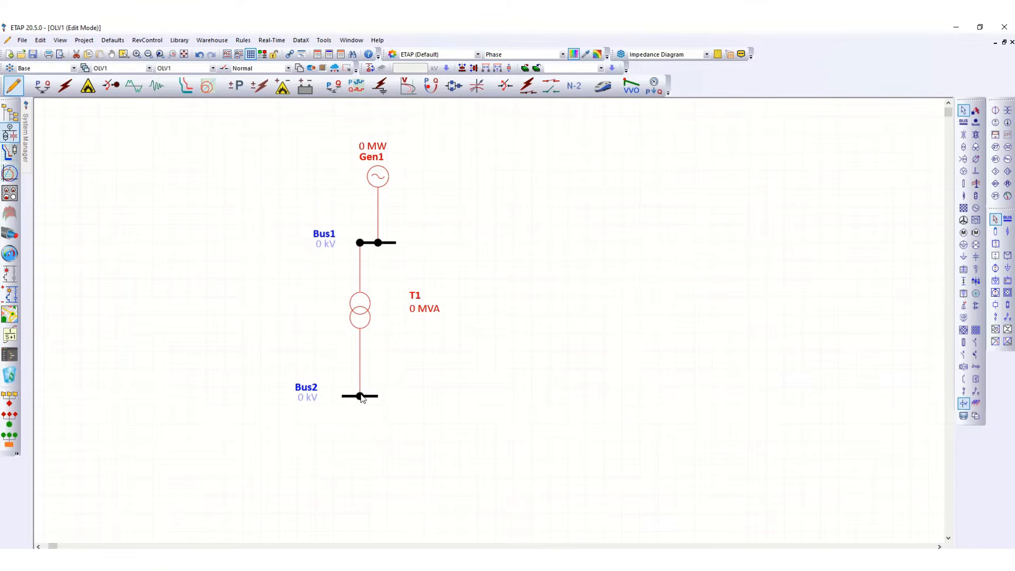
Lengthen Bus1 at both ends so it spans wider across the diagram.
click(390, 243)
drag(358, 243, 312, 243)
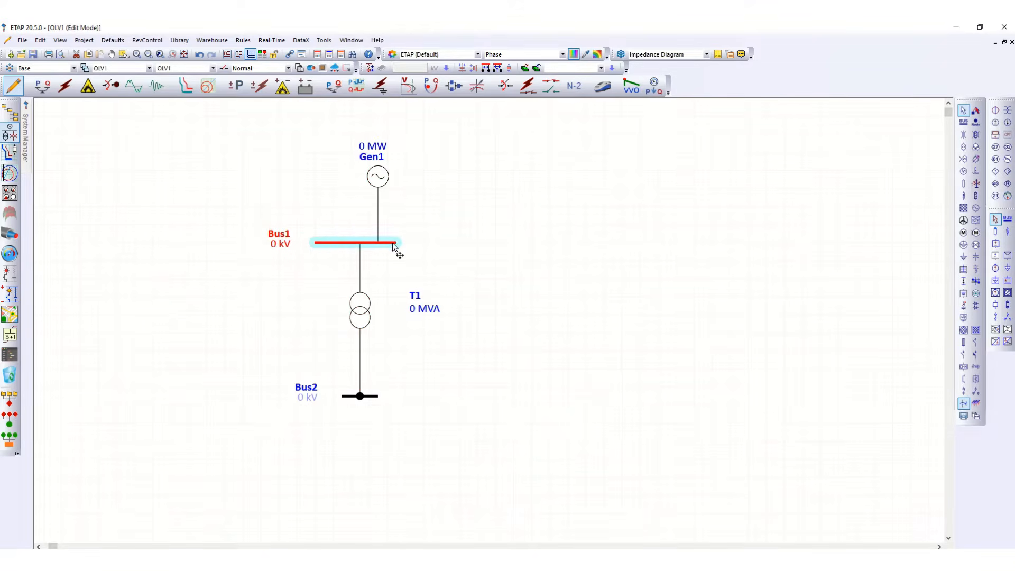
drag(398, 242, 505, 242)
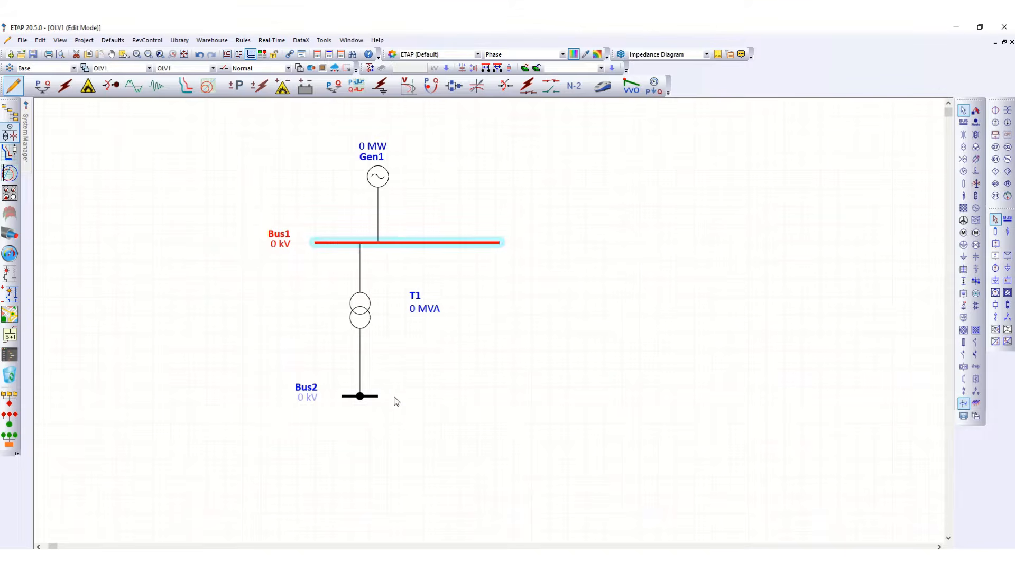
Stretch Bus2 to the right and extend Bus1's right end to about the same length.
click(372, 401)
drag(377, 396, 534, 392)
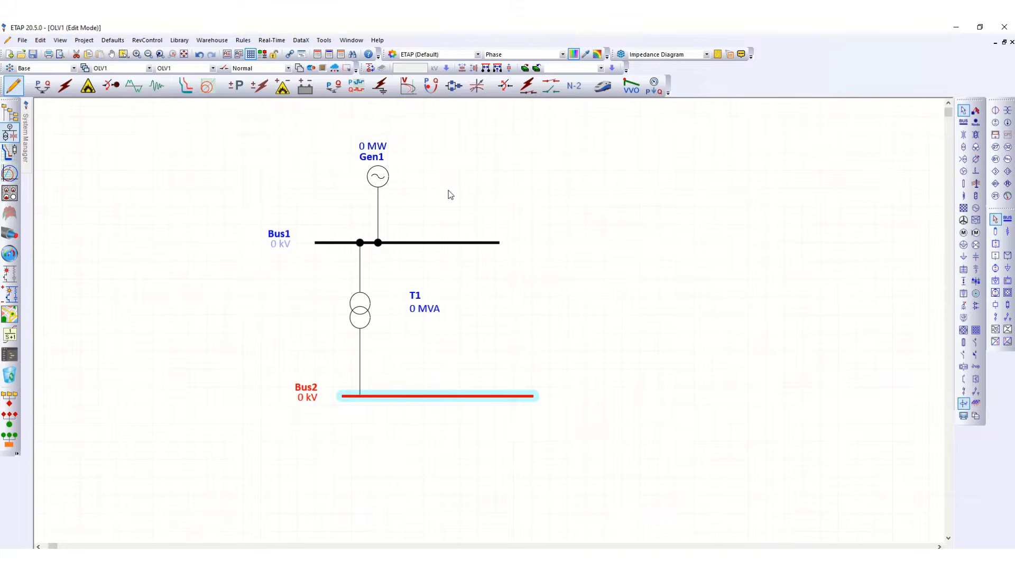
click(462, 185)
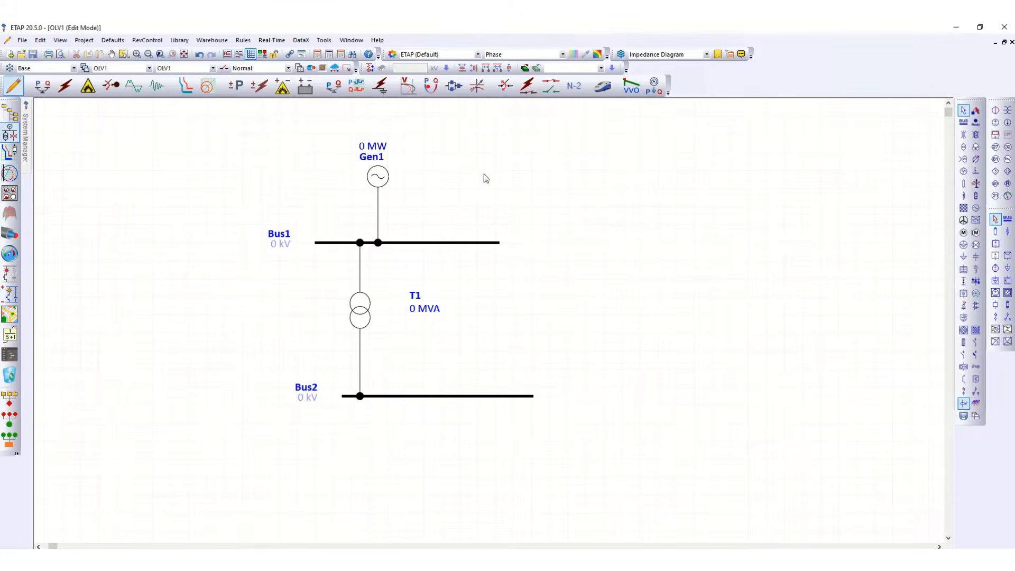
click(501, 244)
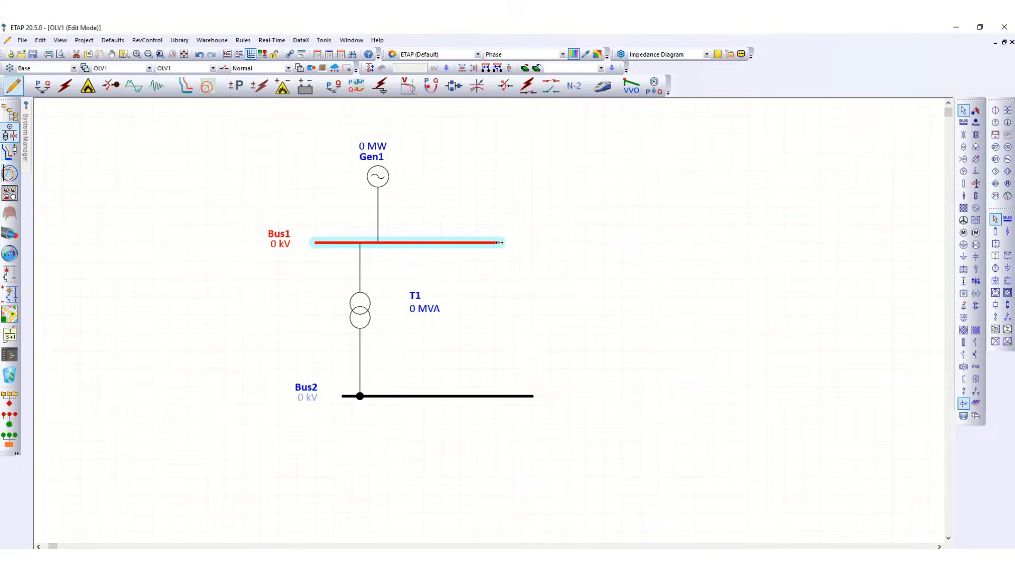
drag(499, 242, 532, 243)
Place an induction motor between the buses and connect it to Bus1.
click(963, 233)
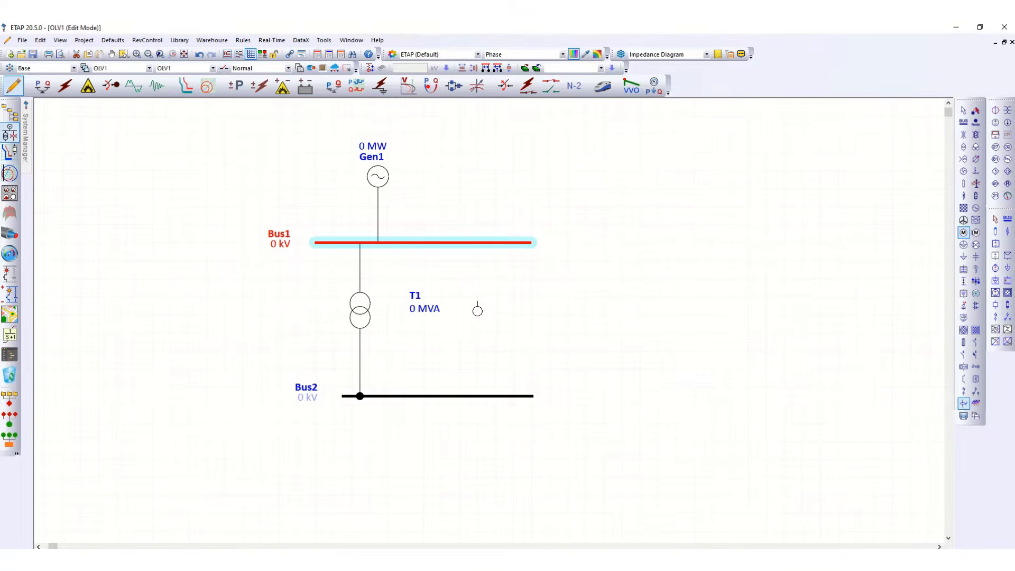
click(477, 311)
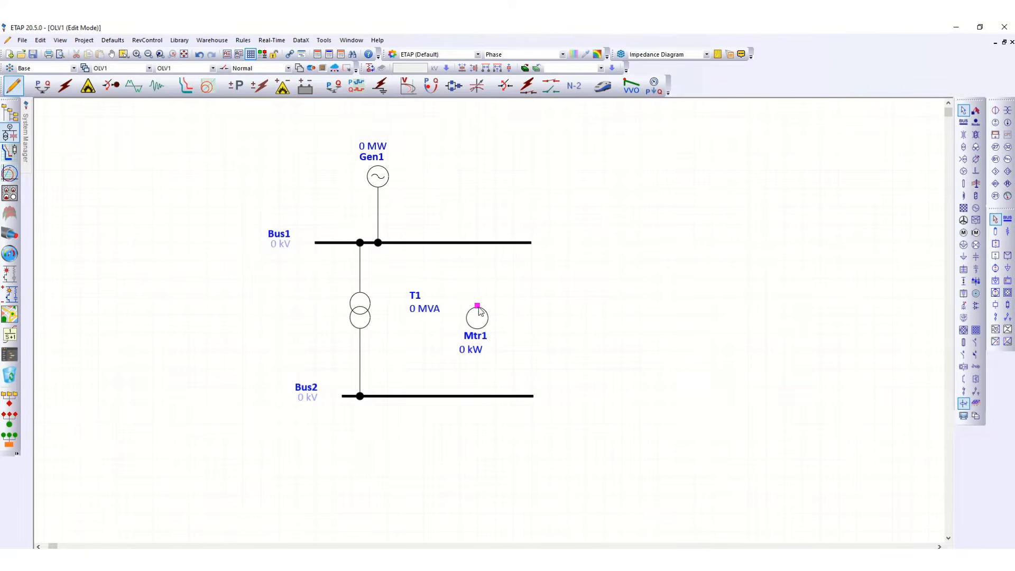
drag(476, 250, 477, 245)
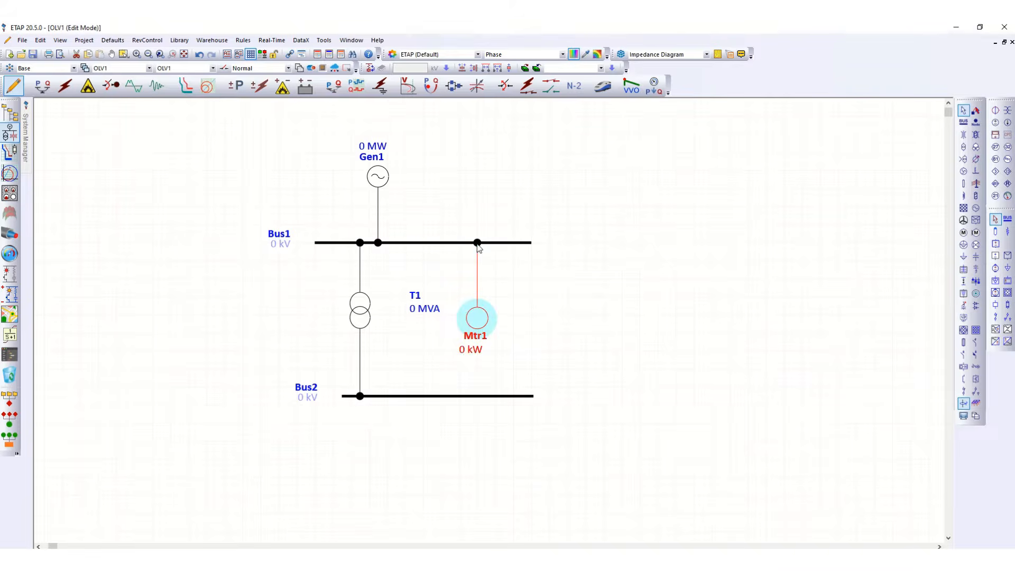
click(661, 286)
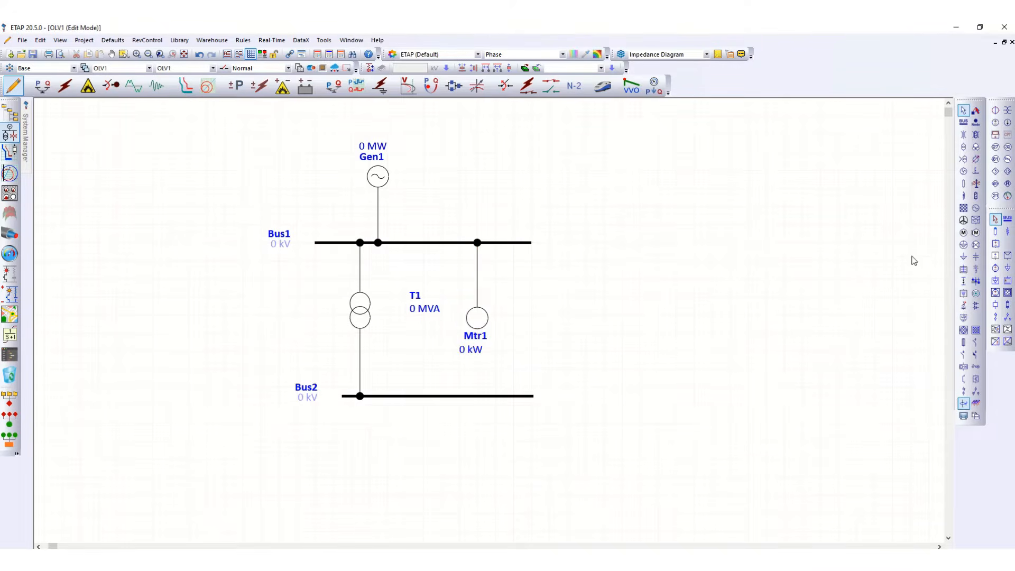
Place a lumped load beside the motor and connect it to Bus1, extending Bus1 slightly right.
click(963, 246)
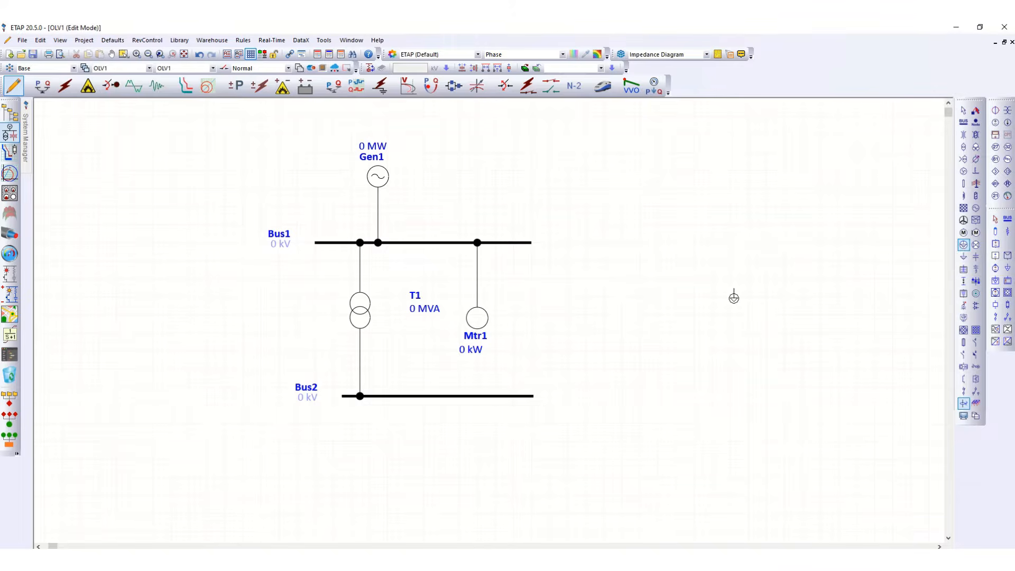
click(535, 316)
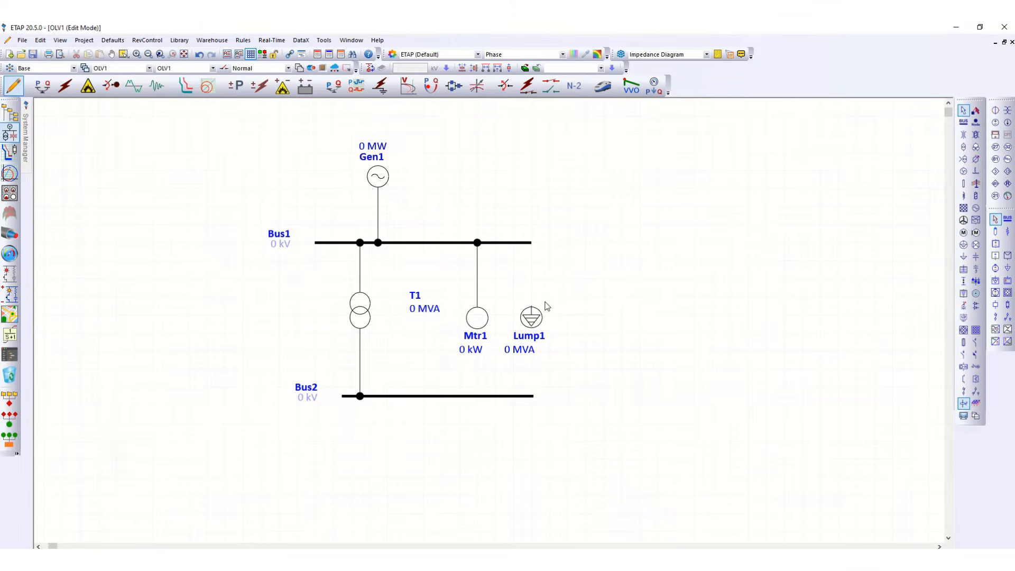
drag(532, 307, 564, 240)
click(530, 243)
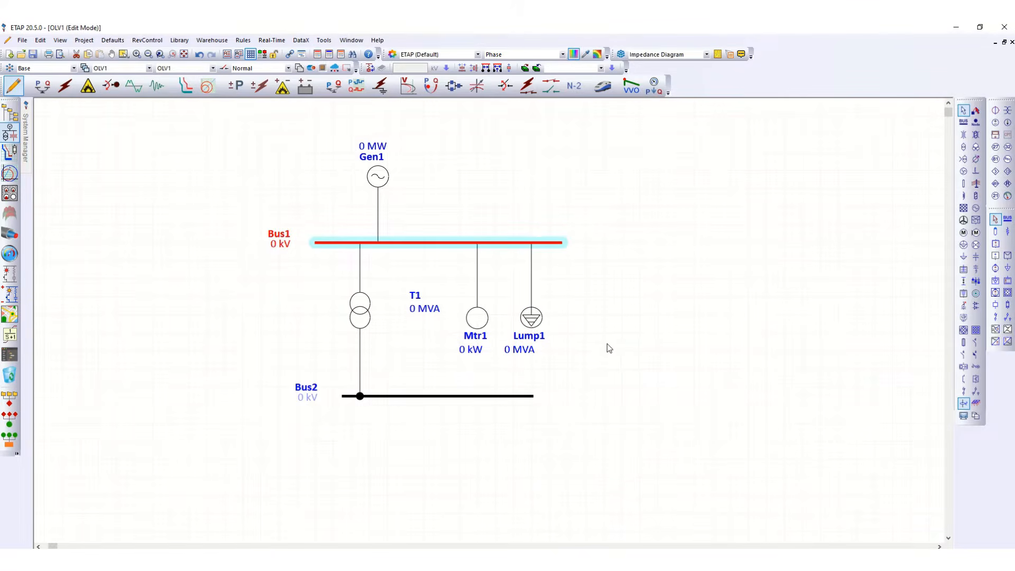
click(635, 310)
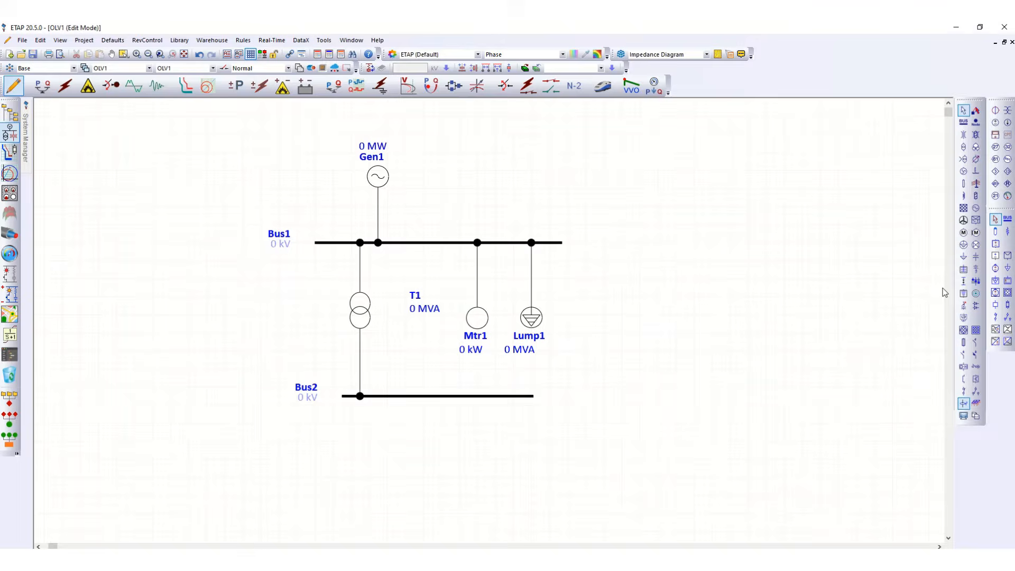
Place a second induction motor below Bus2 and connect it to Bus2.
click(964, 233)
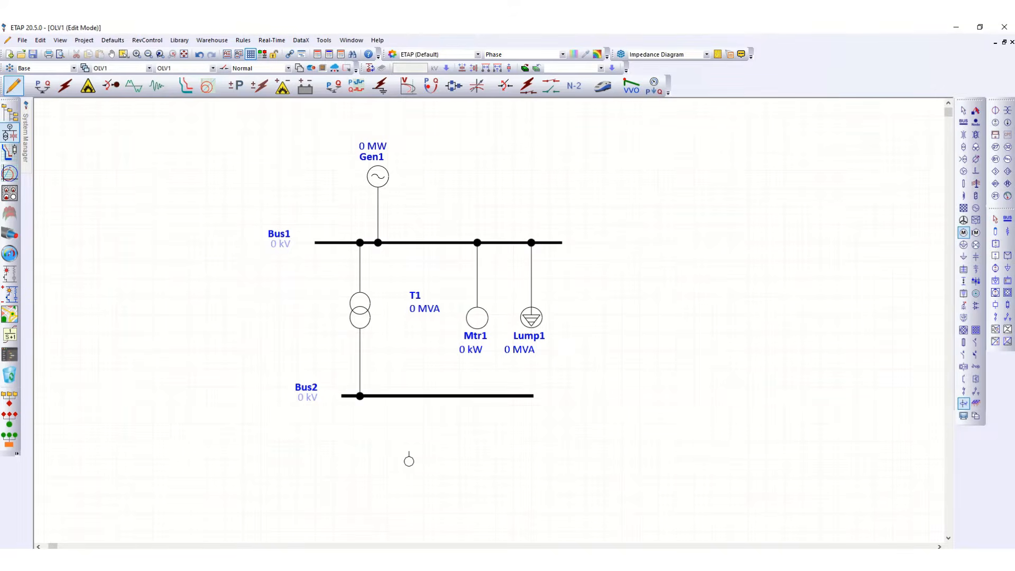
click(385, 460)
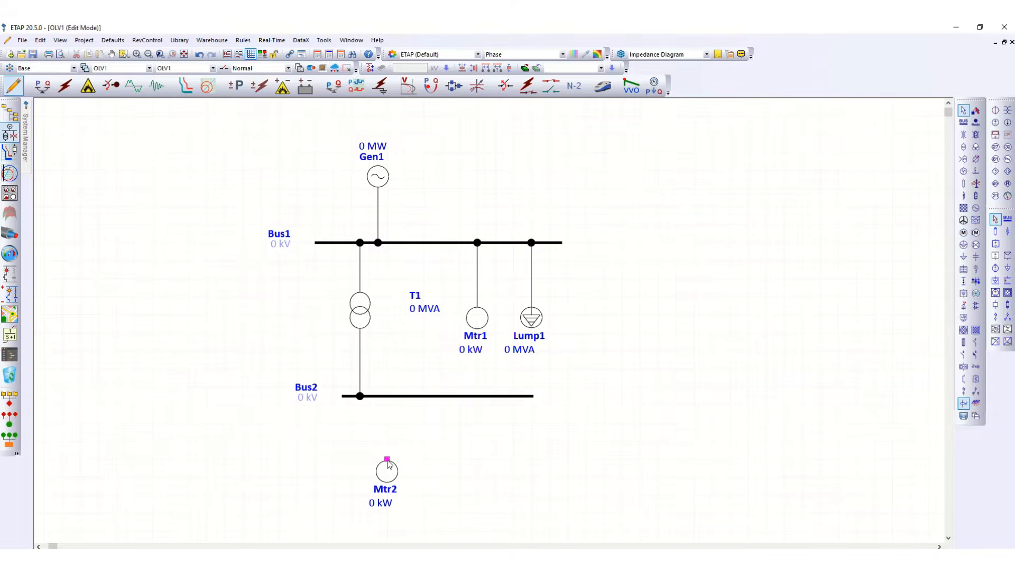
drag(387, 460, 388, 397)
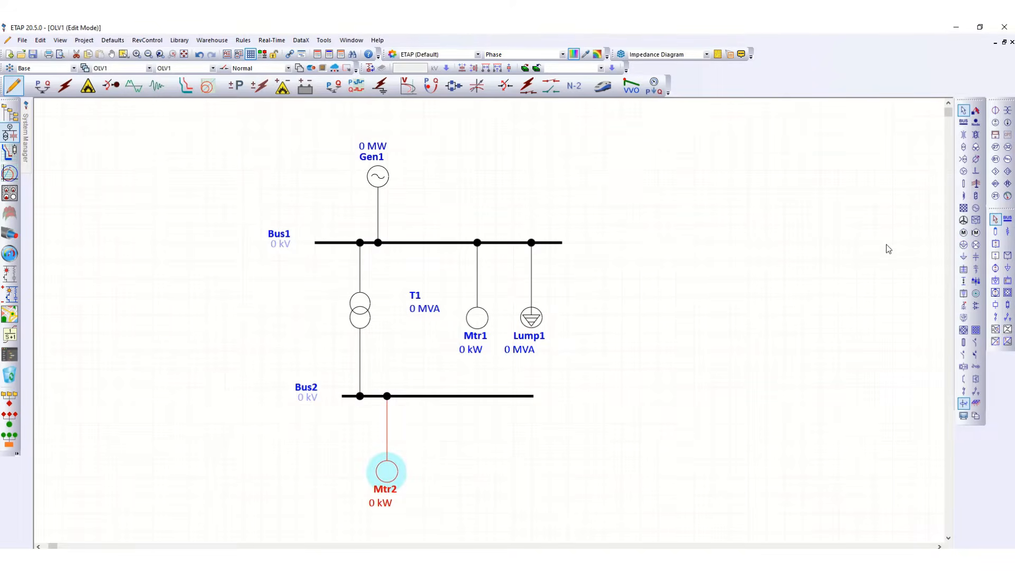
Place a second lumped load below Bus2 and connect it to Bus2.
click(964, 245)
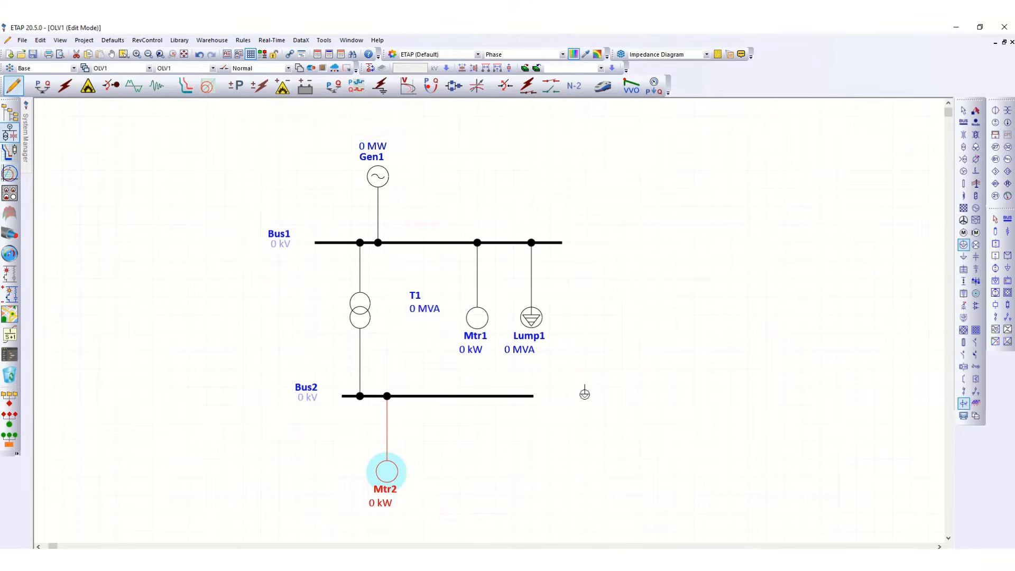
click(512, 469)
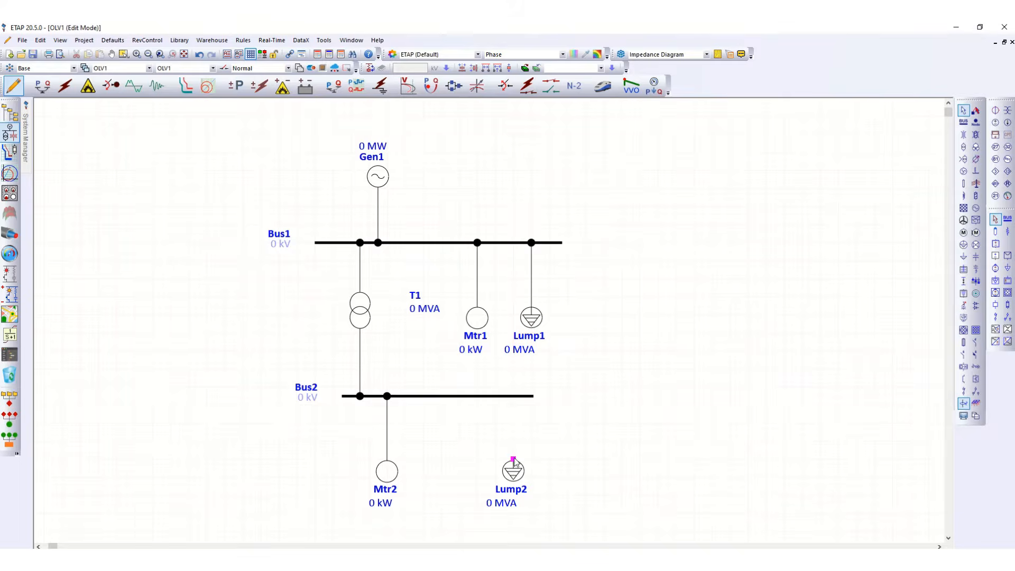
drag(513, 459, 514, 398)
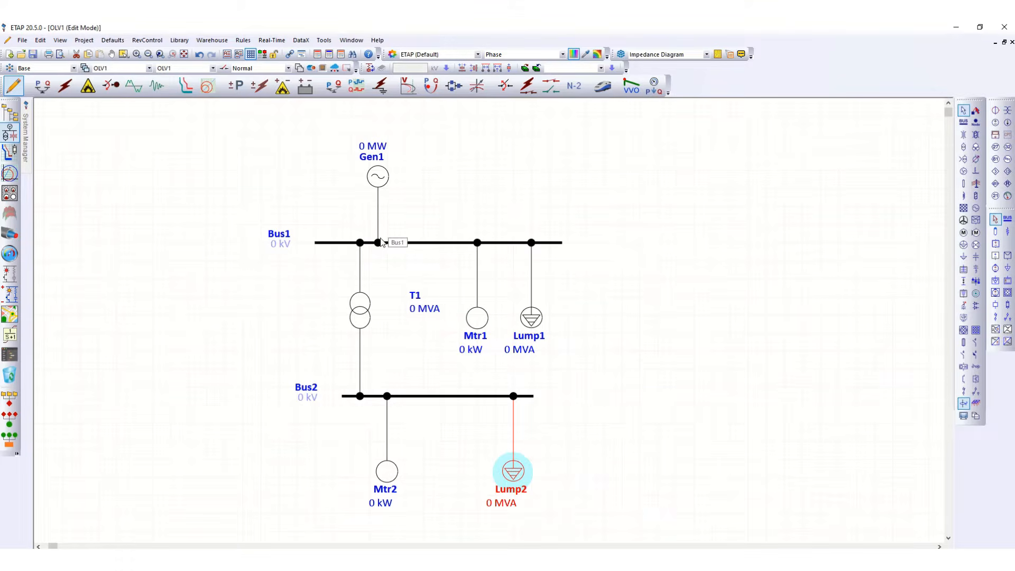
Open the generator's editor and set its ID to G-01.
click(328, 244)
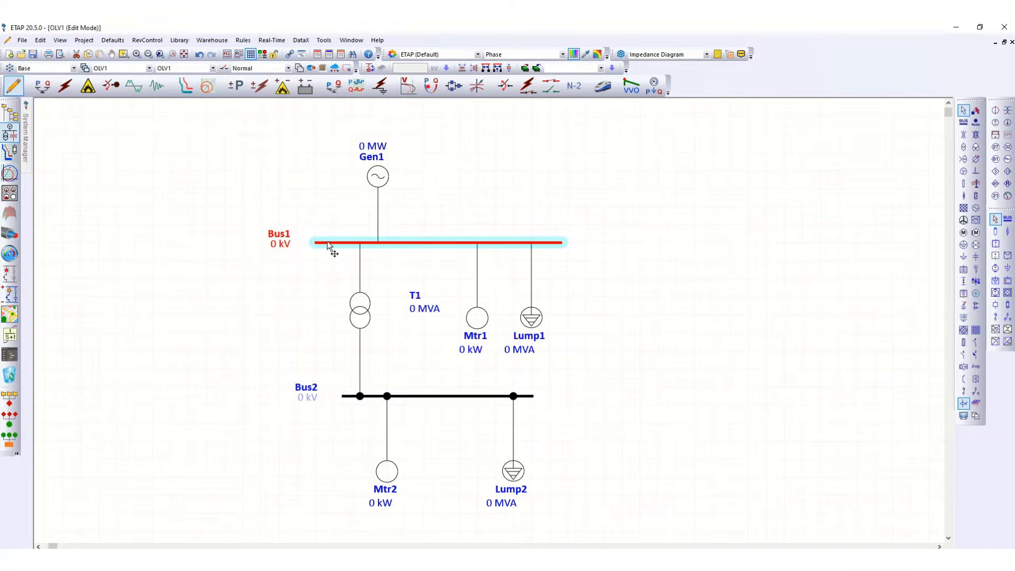
click(408, 397)
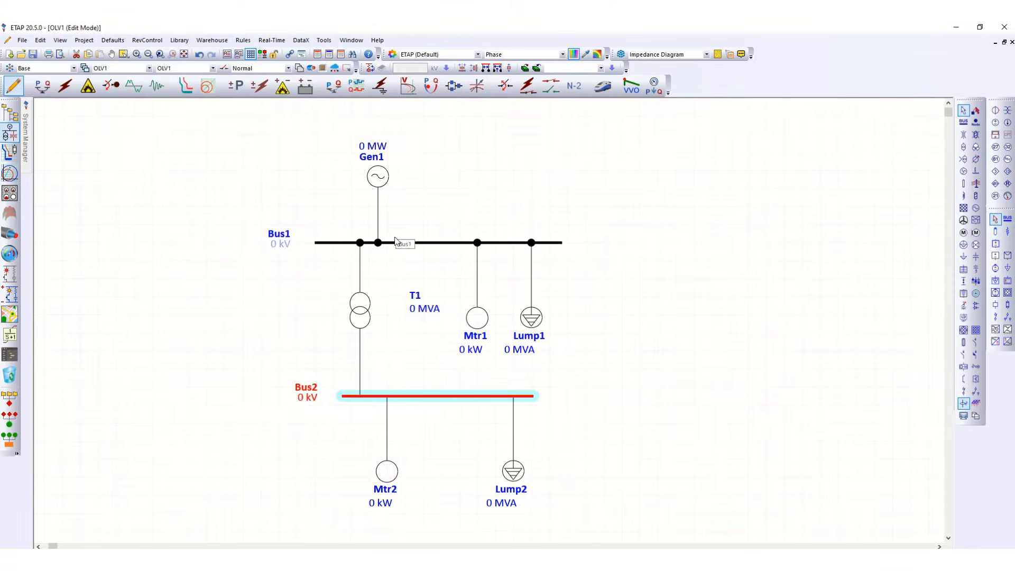
double_click(378, 176)
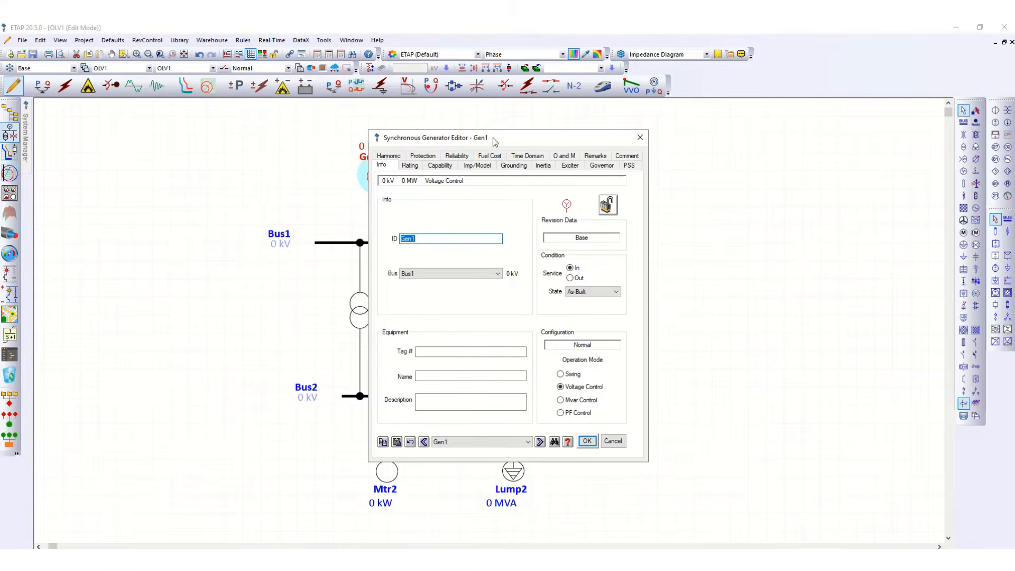
drag(502, 138, 577, 113)
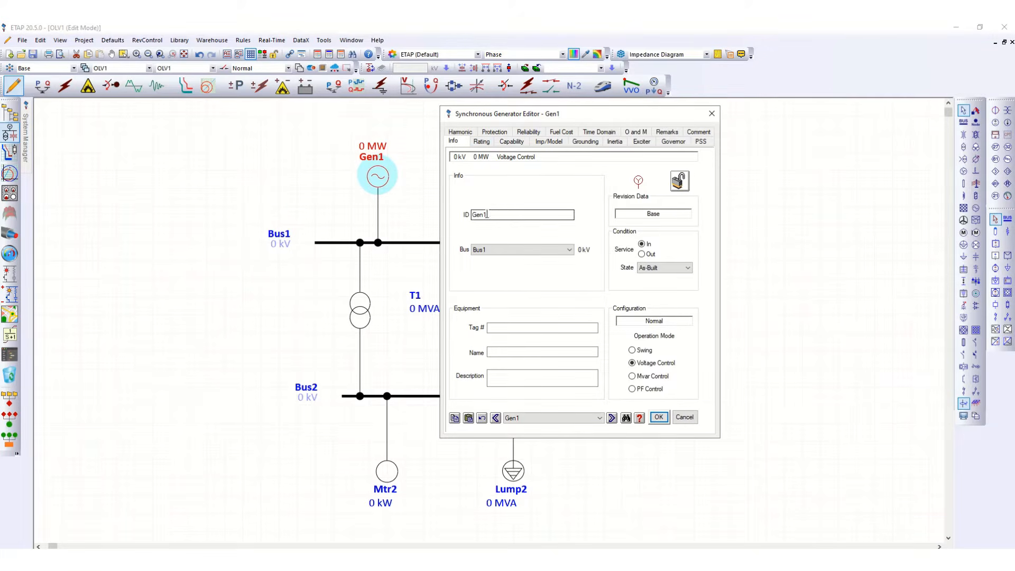
drag(496, 214, 461, 217)
Set the generator's rating to 11 MW at 11 kV with 95 % efficiency and save the editor.
click(487, 143)
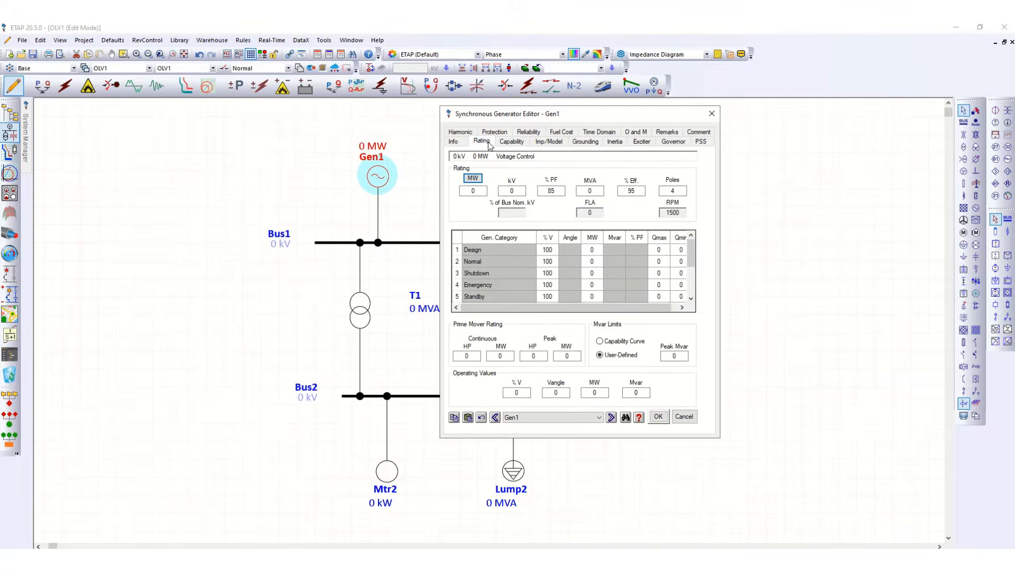
click(480, 191)
key(Tab)
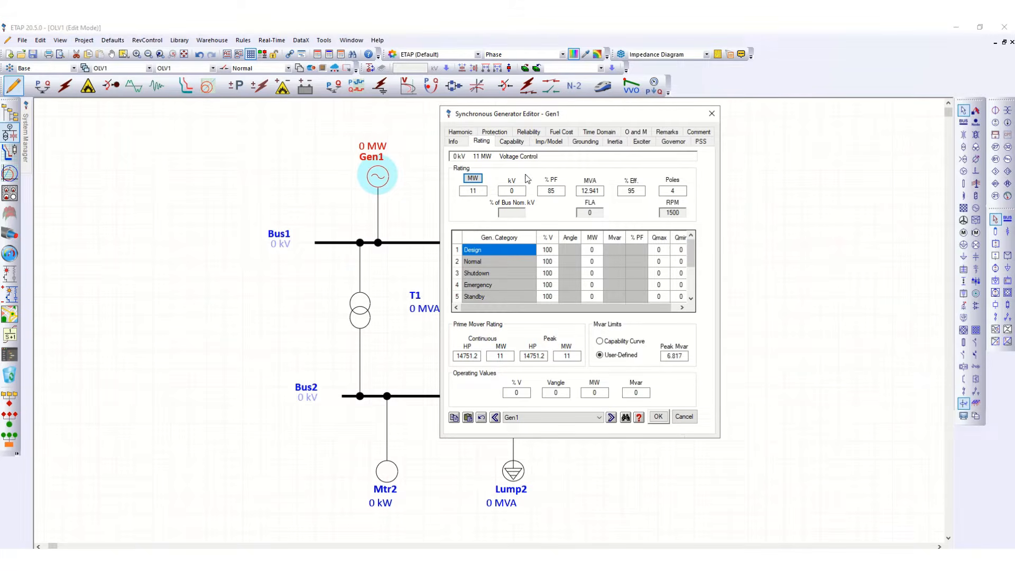
click(519, 192)
key(Tab)
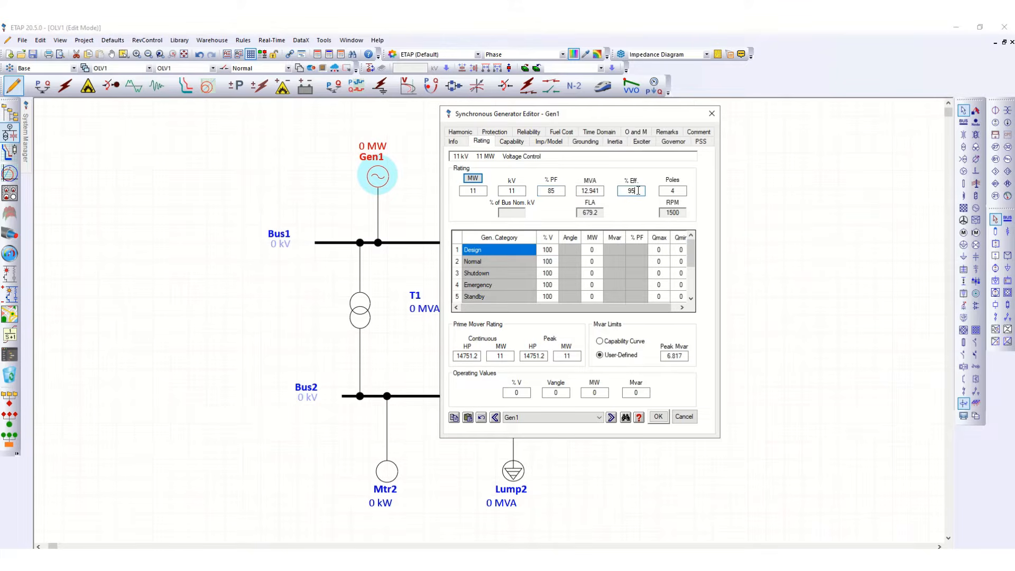
click(672, 191)
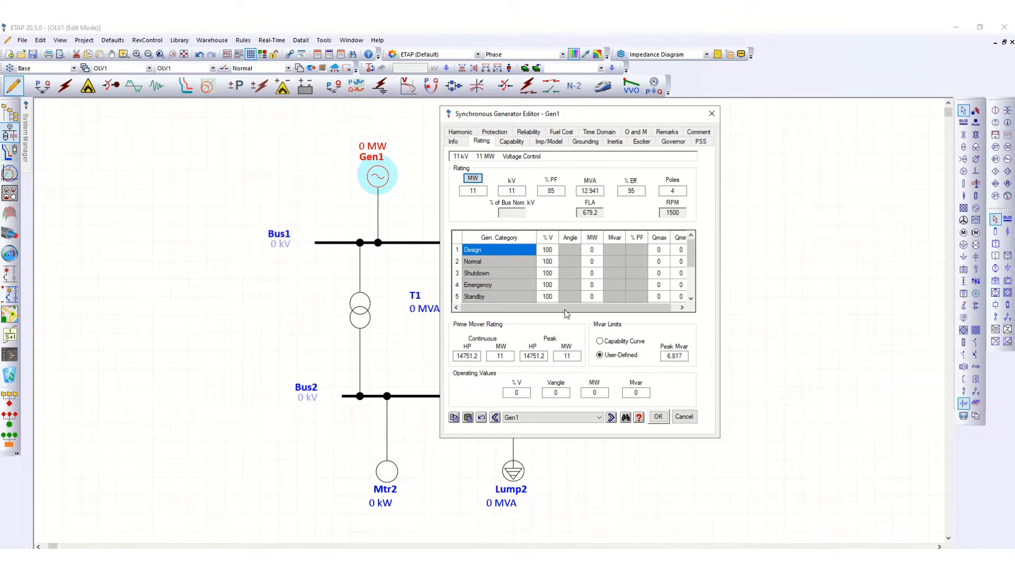
click(658, 417)
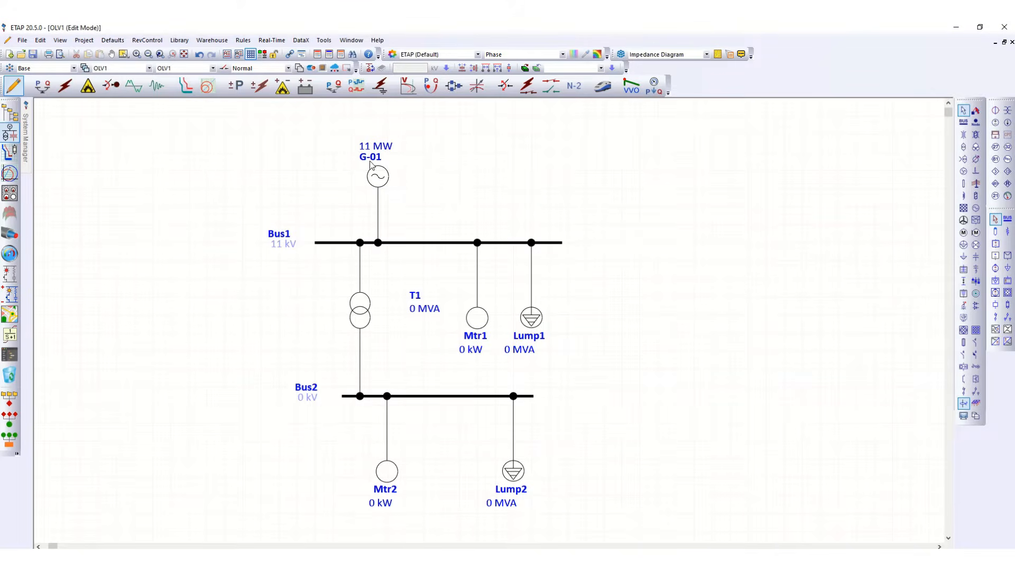
Reposition the generator, Bus1 and transformer labels for clearer reading.
mouse_move(369, 157)
mouse_down()
mouse_move(364, 149)
mouse_move(388, 148)
mouse_move(380, 151)
mouse_up()
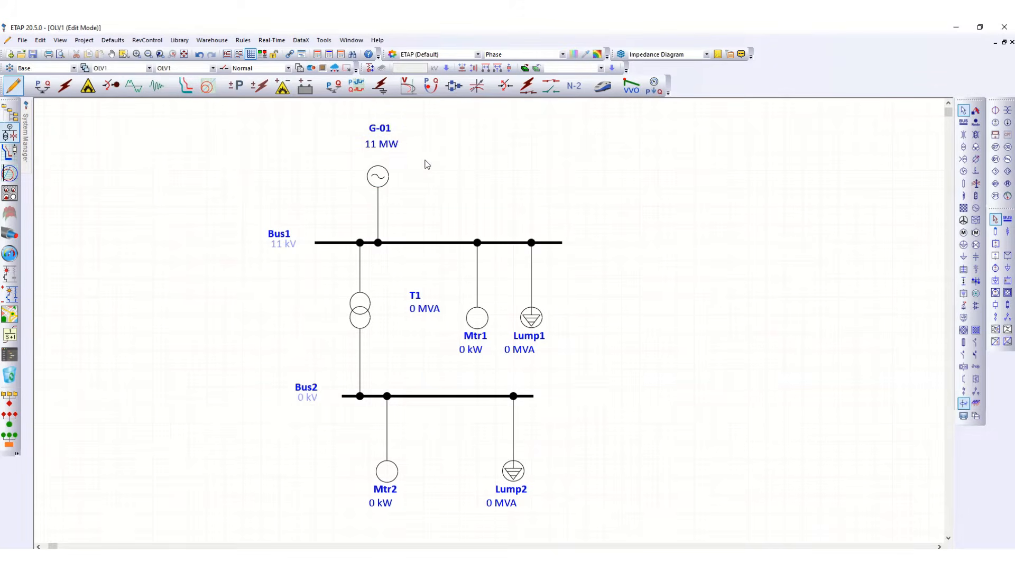
drag(284, 246, 281, 254)
drag(415, 298, 386, 312)
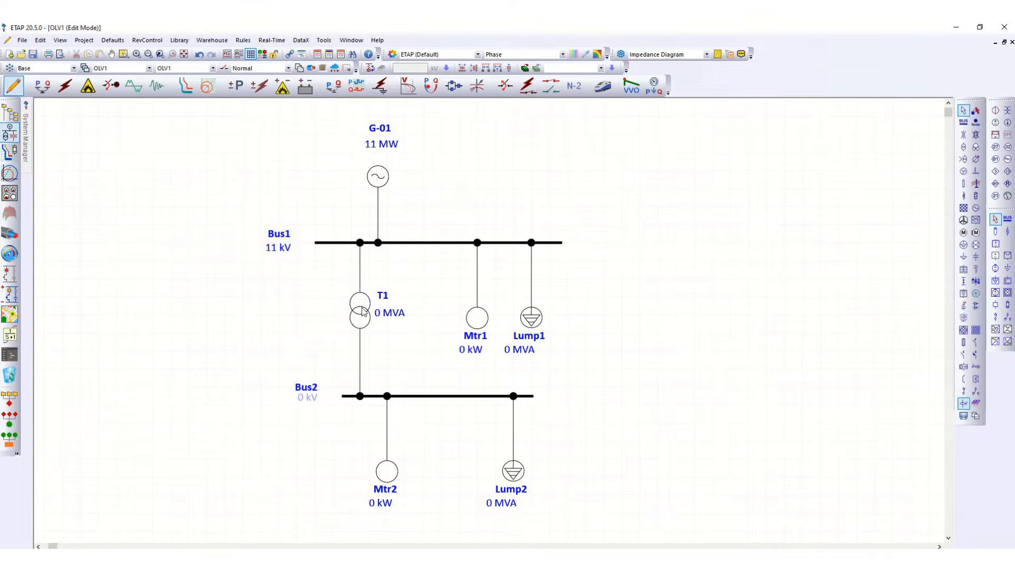
Open the transformer's editor and set its ID to TRF-1.
double_click(363, 312)
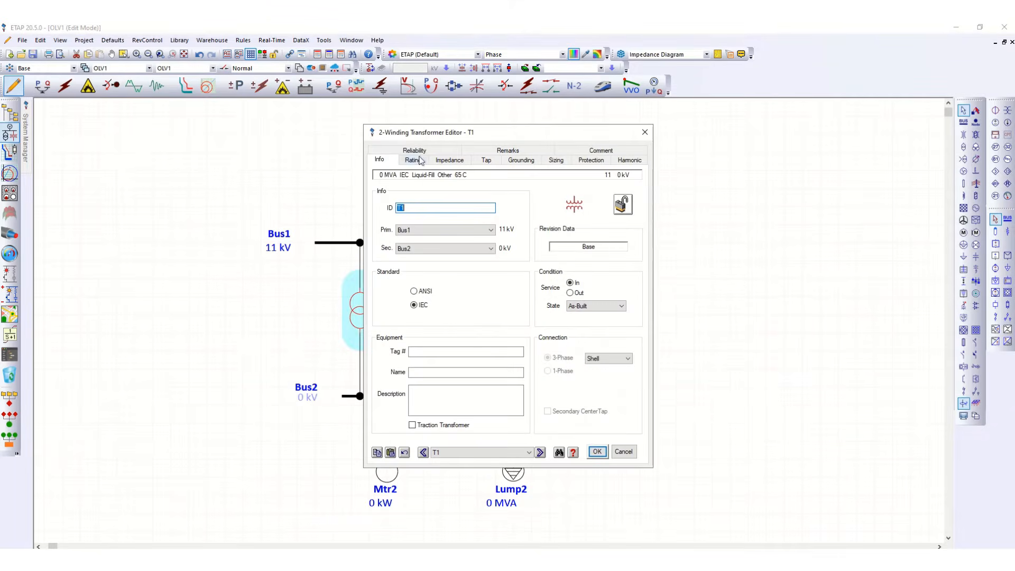
drag(478, 133, 613, 135)
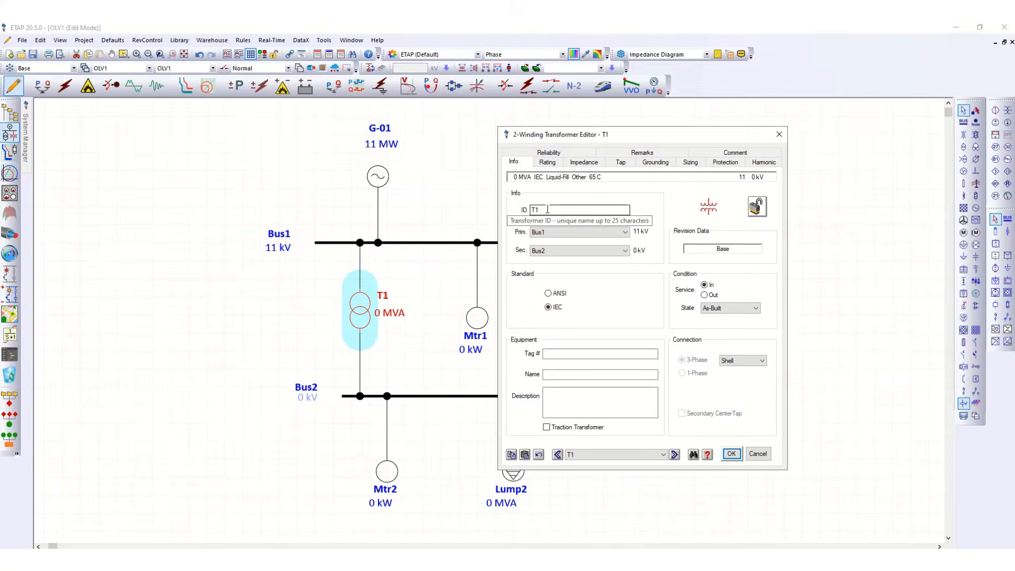
drag(548, 209, 522, 211)
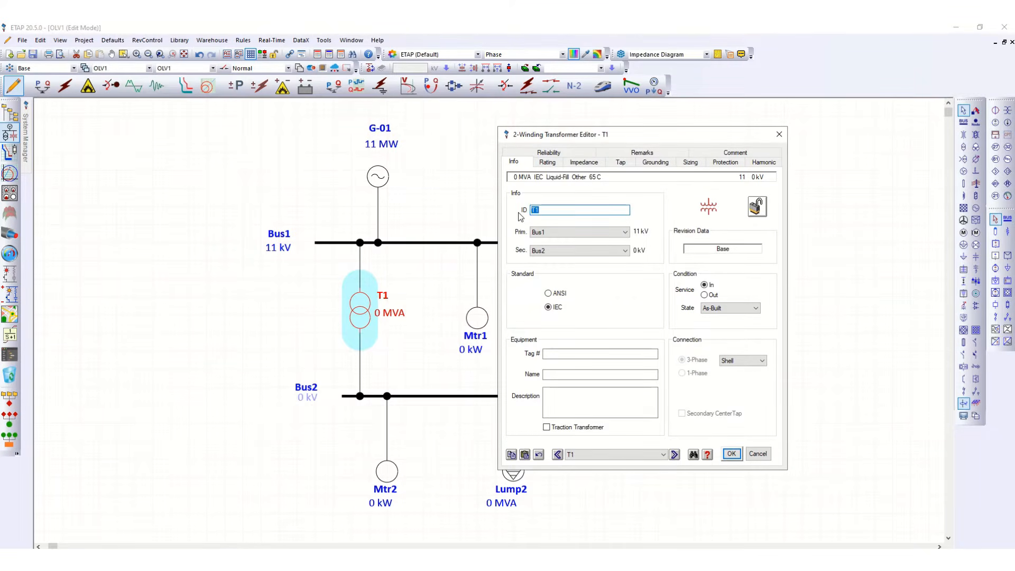
text(TRF-)
Set the transformer's secondary voltage rating to 0.42 kV.
click(549, 164)
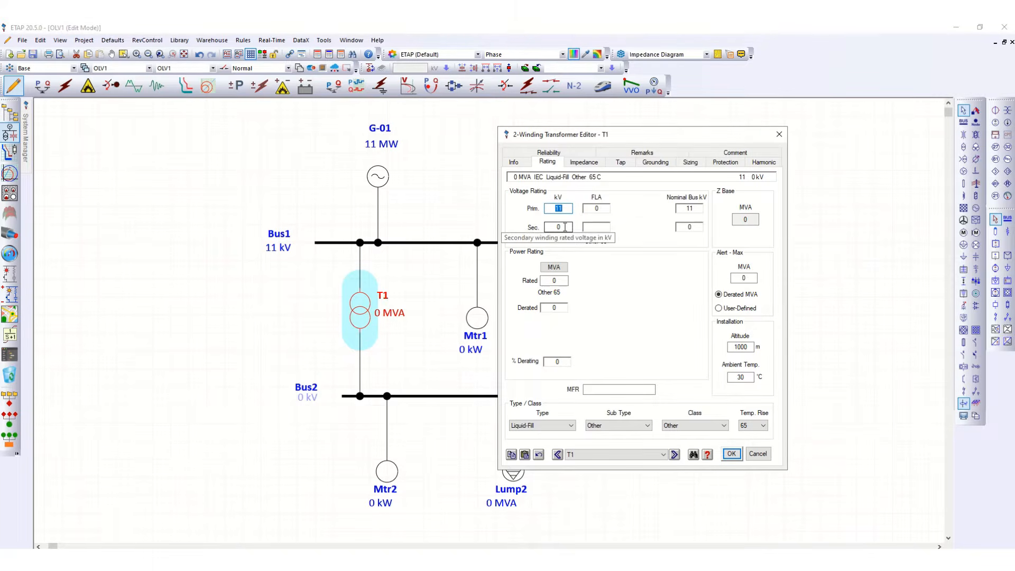
click(565, 227)
drag(565, 227, 542, 231)
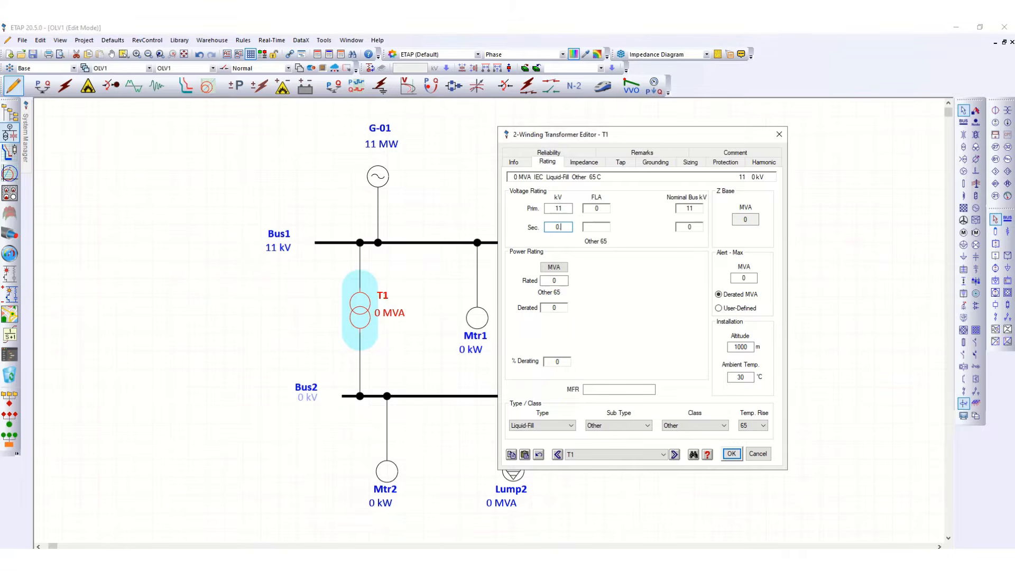
text(0.42)
click(654, 225)
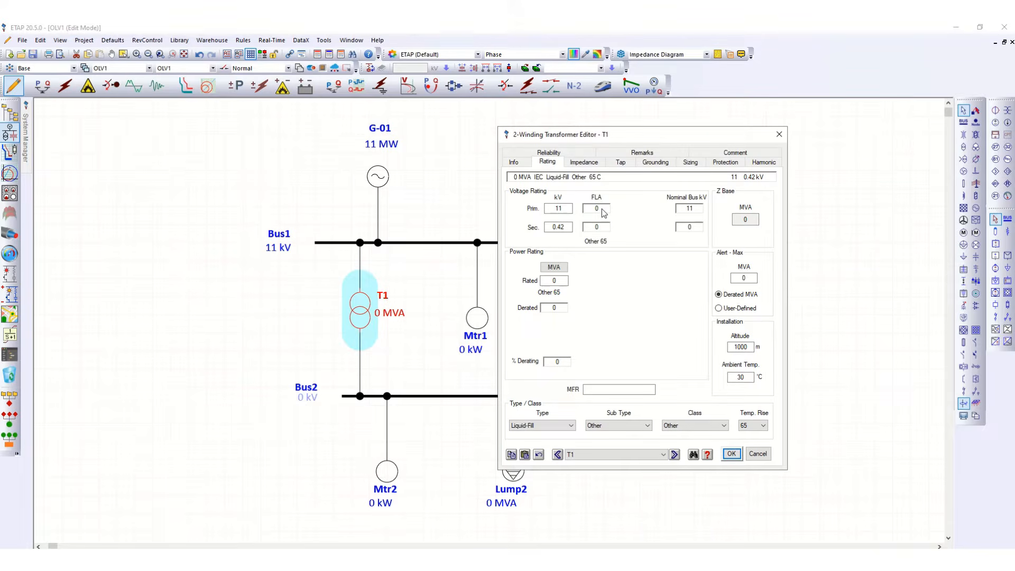
Set the transformer's rated power to 2 MVA.
click(558, 269)
click(559, 272)
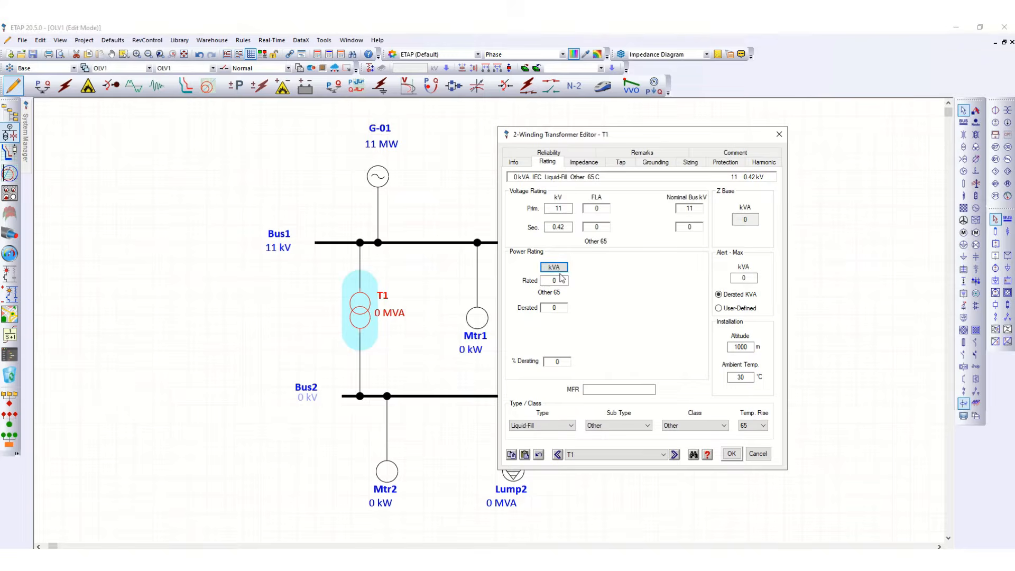
click(558, 271)
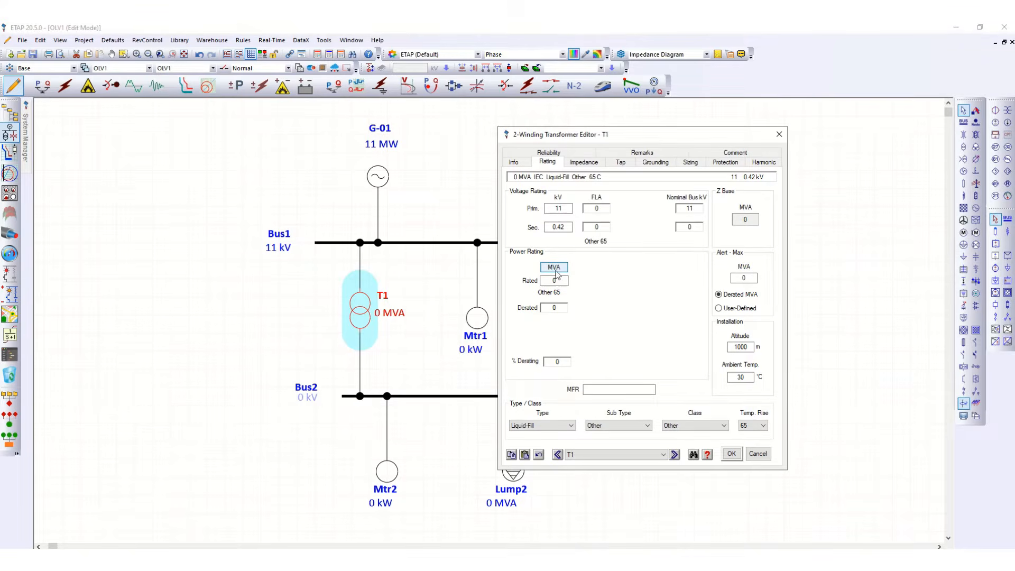
double_click(548, 281)
click(586, 288)
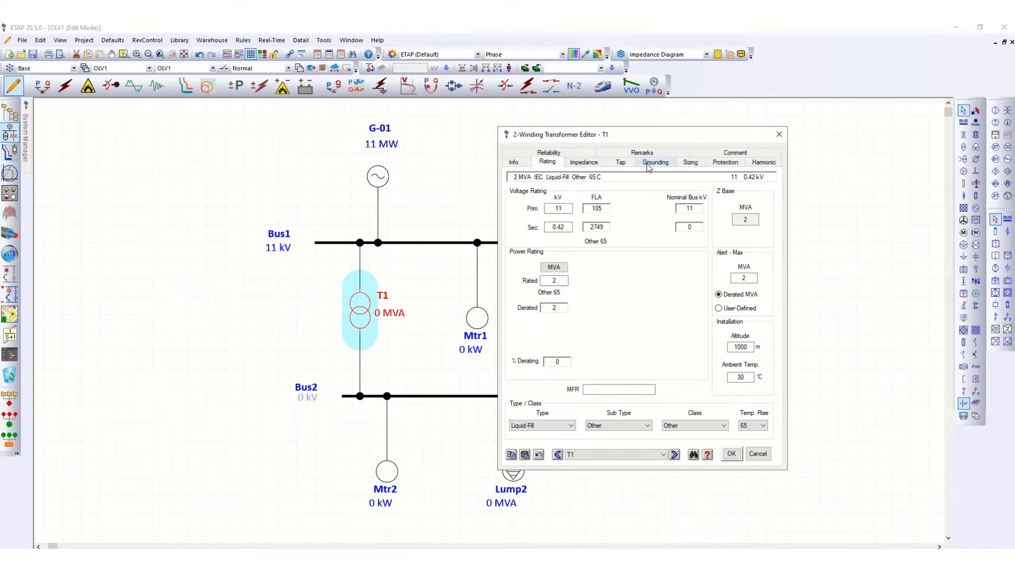
Apply typical Z and X/R impedance values to the transformer and close its editor.
click(584, 164)
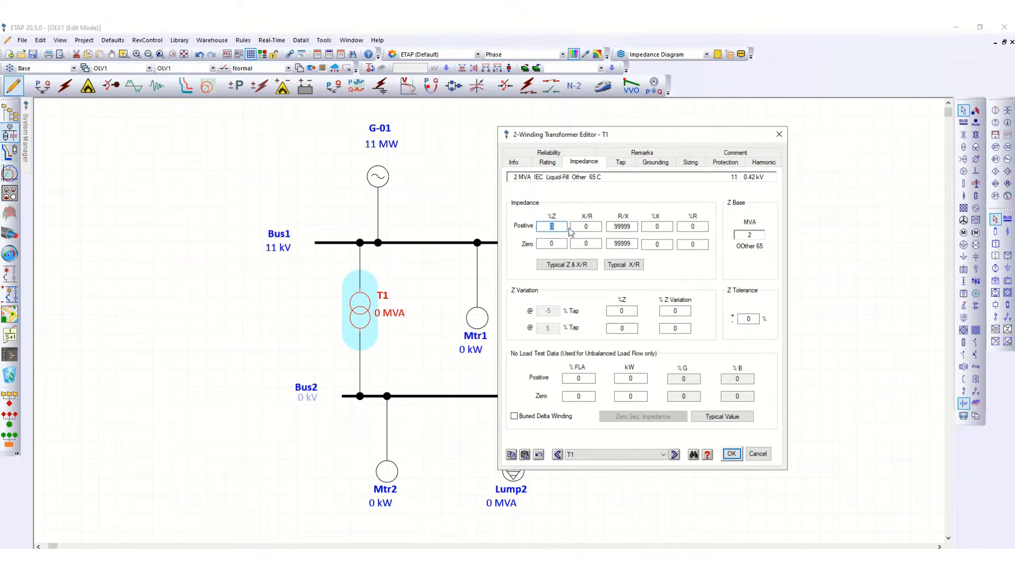
click(568, 268)
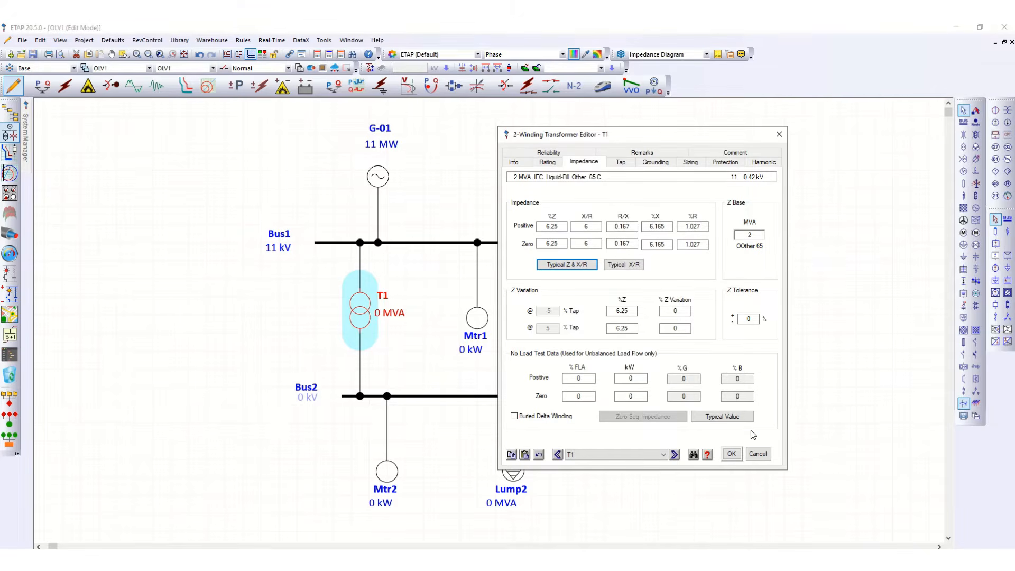
click(751, 454)
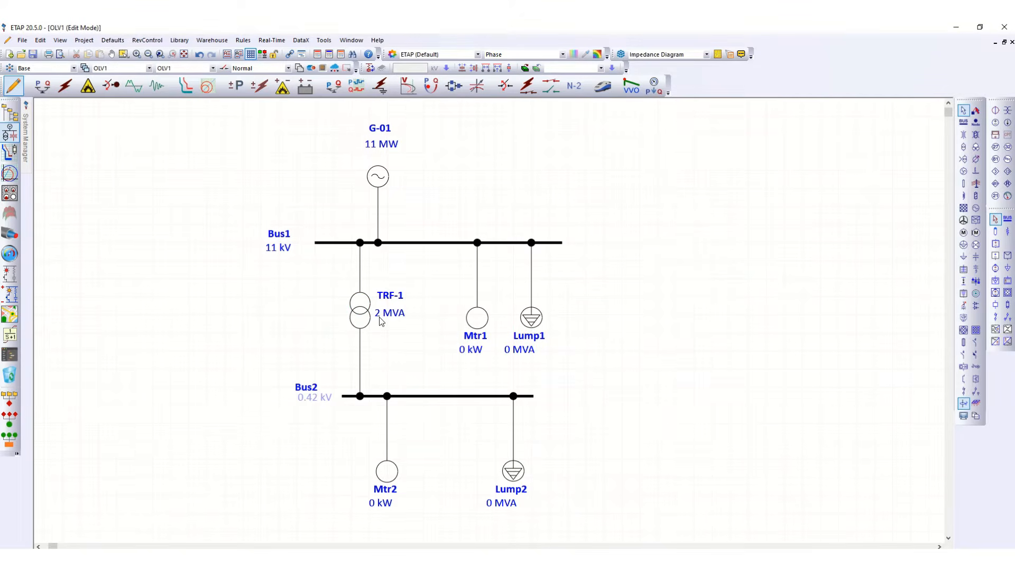
Reposition Bus2's label and set Bus2's nominal voltage to 0.415 kV.
drag(314, 398, 310, 402)
click(312, 394)
double_click(348, 400)
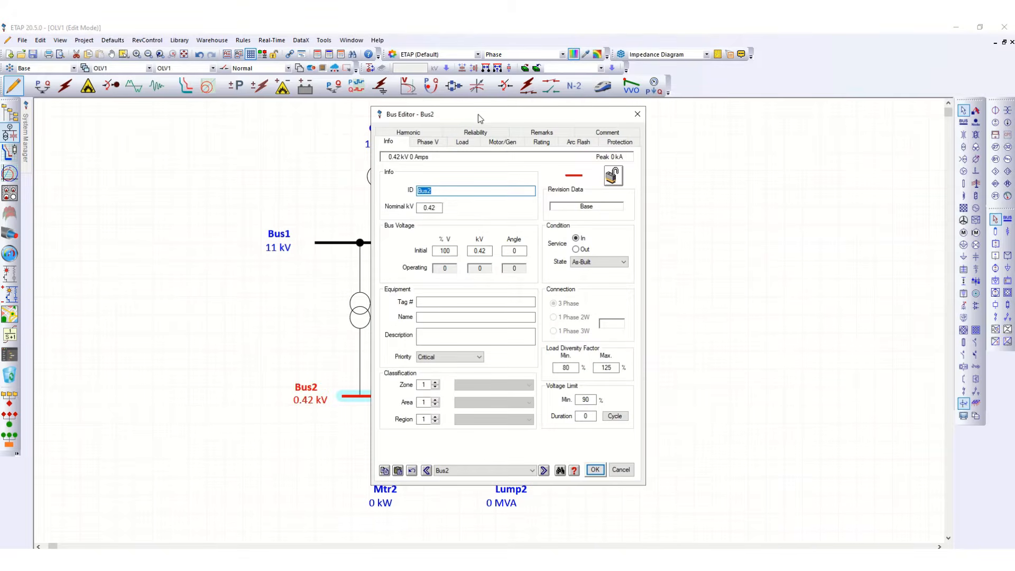
drag(478, 117, 690, 117)
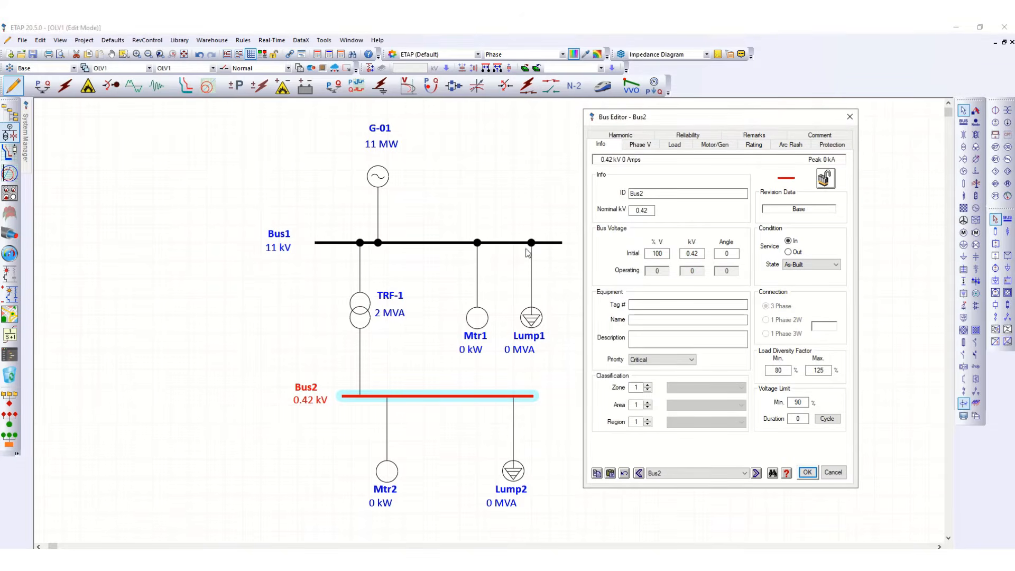
click(651, 210)
text(15)
click(685, 210)
click(807, 473)
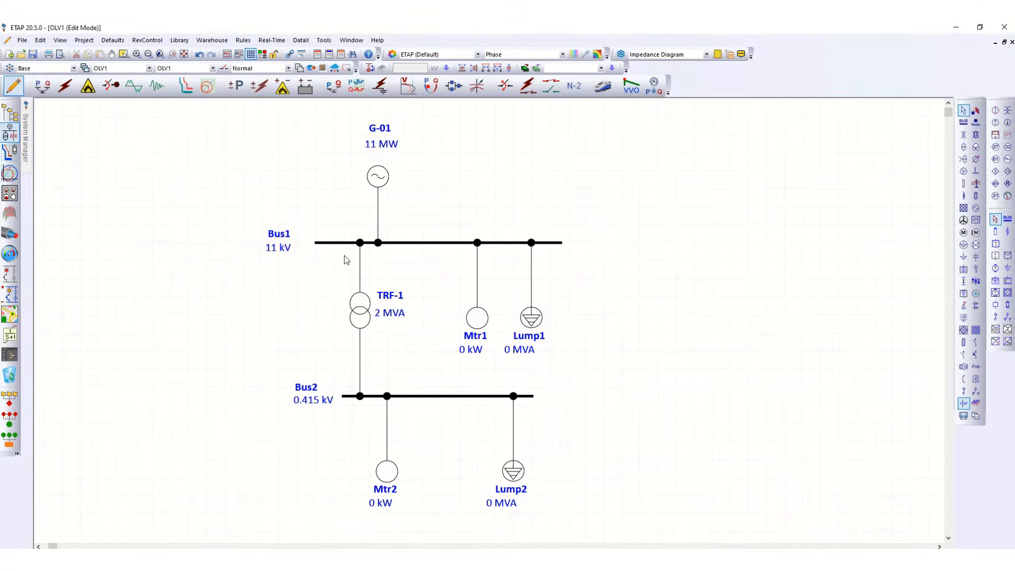
Open the first motor's editor and rename its ID to MV Motor.
double_click(477, 337)
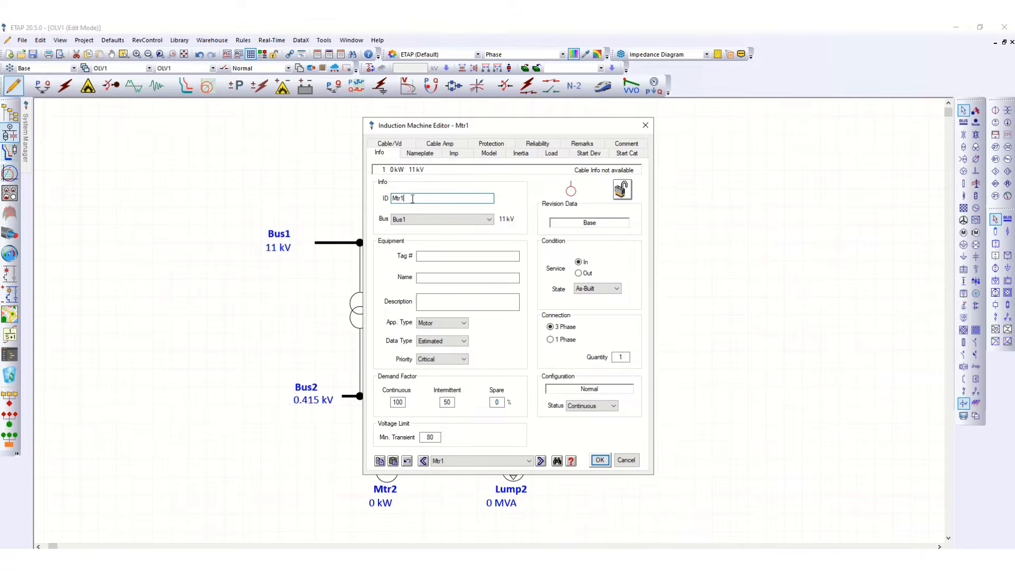
drag(412, 199, 386, 203)
text(MV Moto)
Set the MV Motor's nameplate rating to 800 kW at 11 kV and save the editor.
click(420, 155)
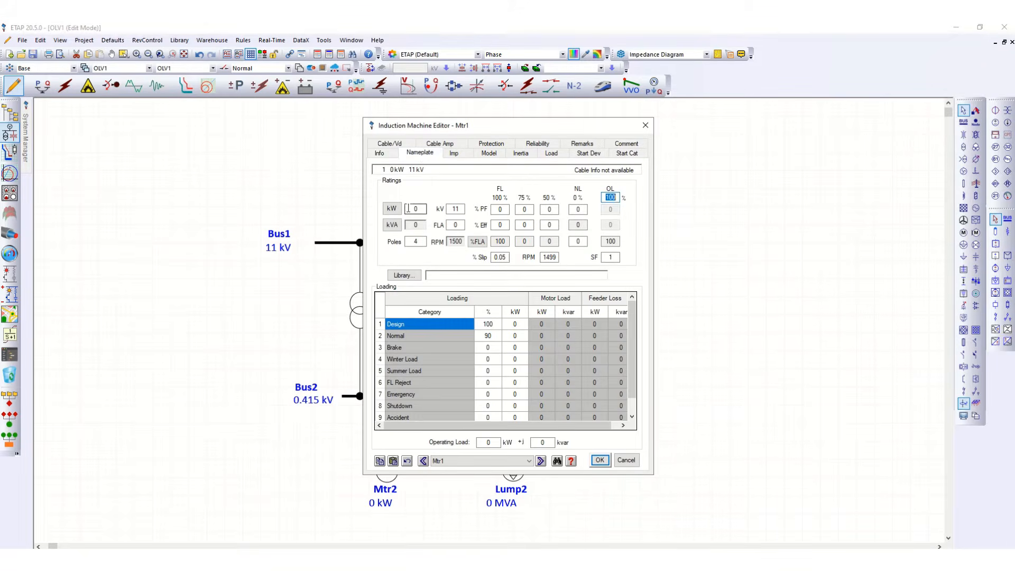
drag(423, 210, 408, 209)
click(439, 188)
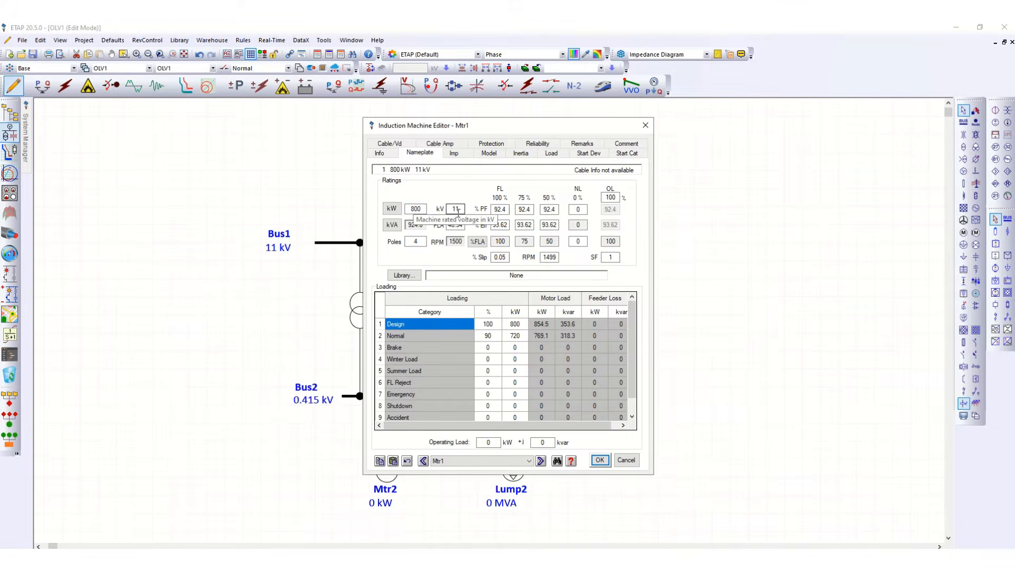
click(501, 209)
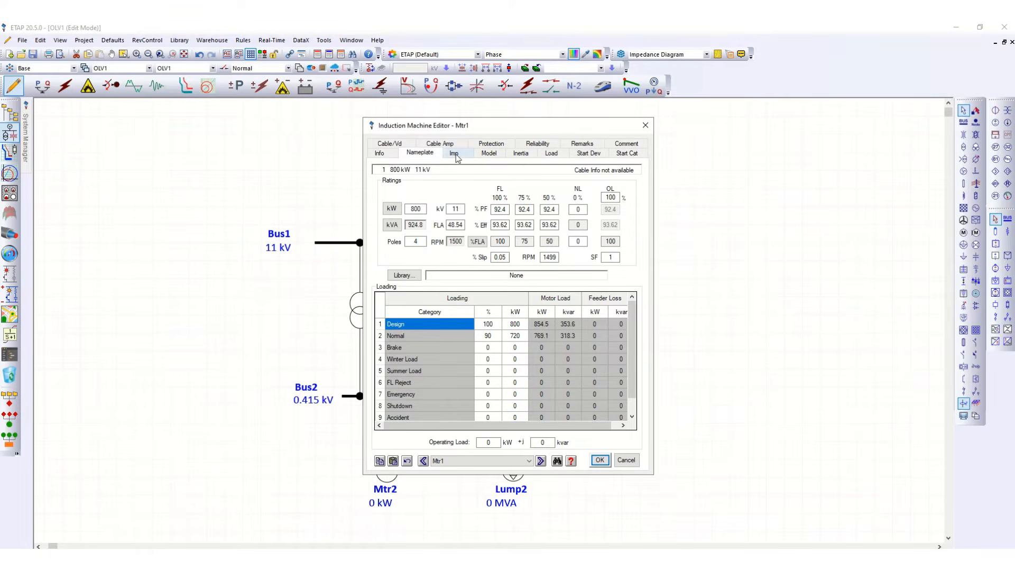
click(599, 460)
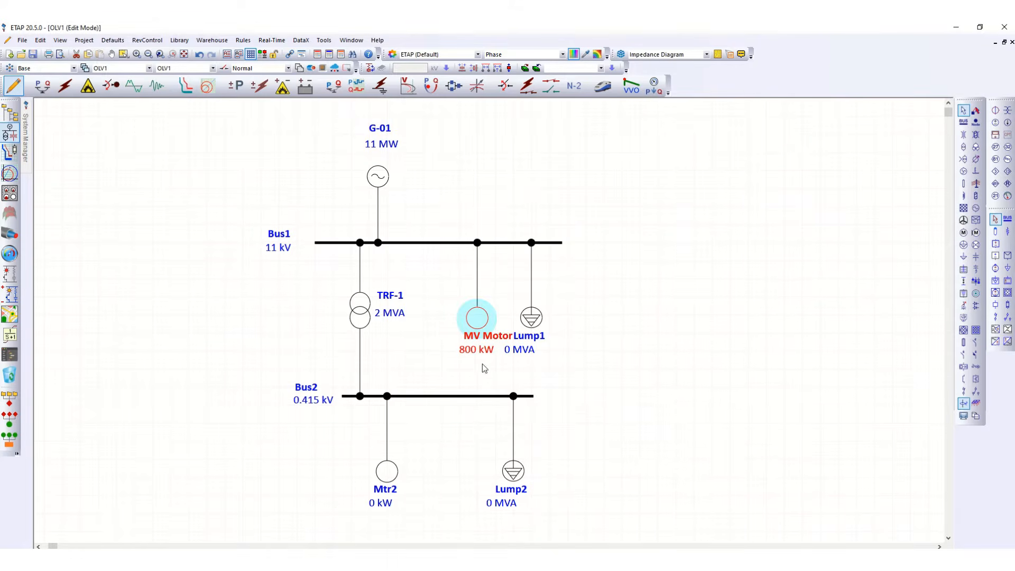
Move Lump1's symbol slightly right and down on Bus1.
drag(533, 319, 551, 328)
click(592, 346)
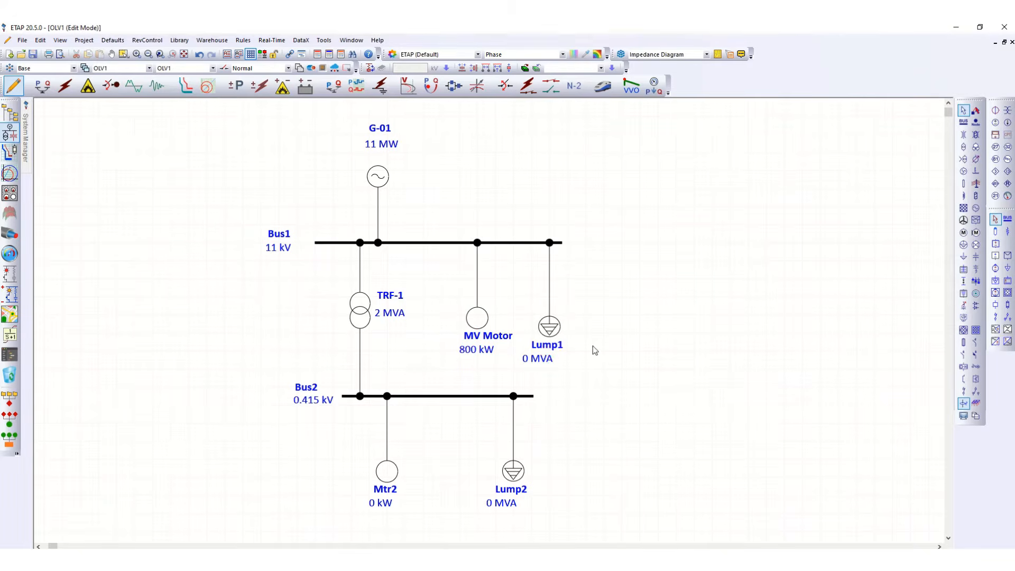
Open Lump1's editor, set its nameplate rating to 0.4 MVA, and save the editor.
double_click(552, 351)
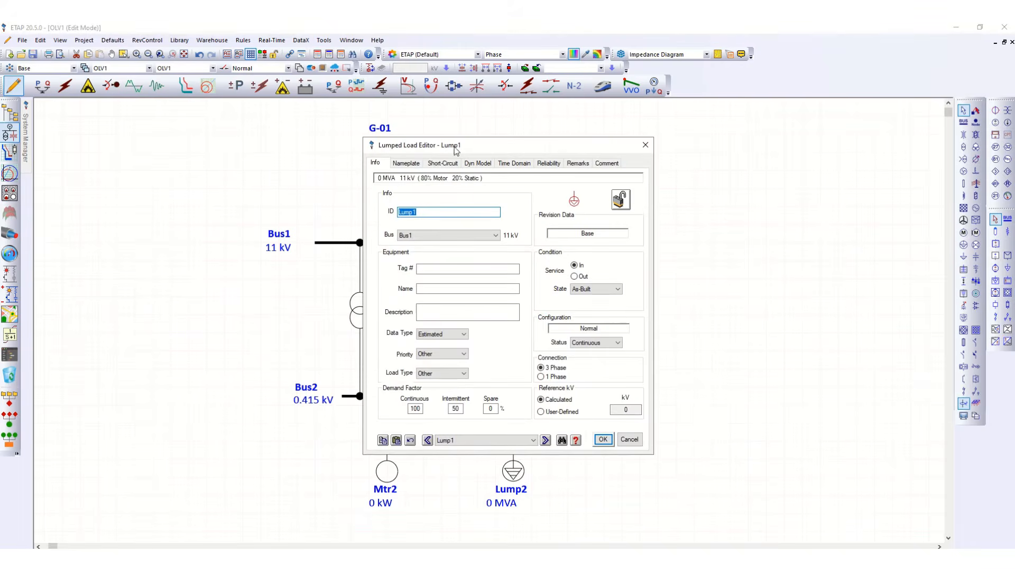
drag(492, 148, 567, 147)
click(482, 212)
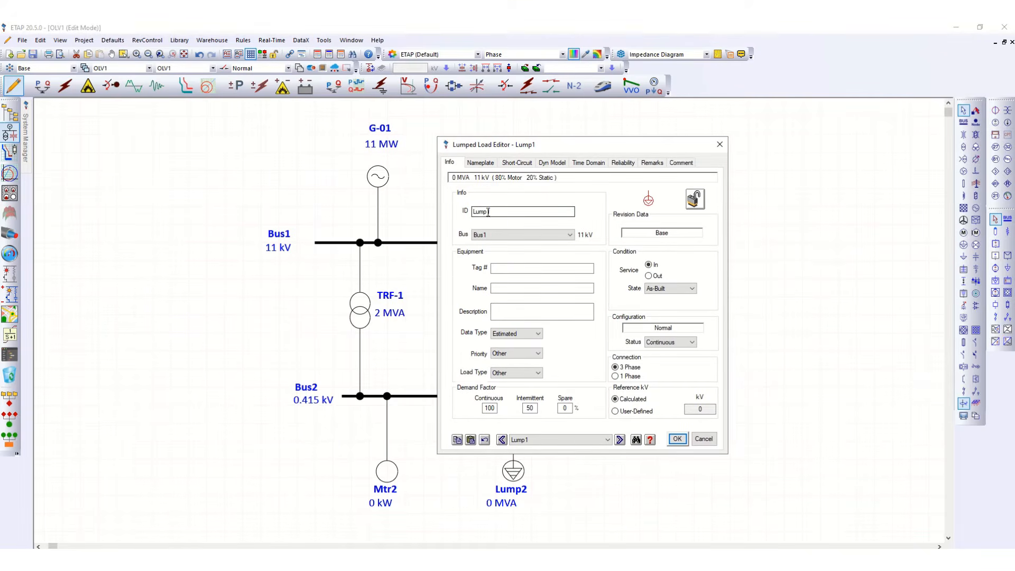
click(485, 164)
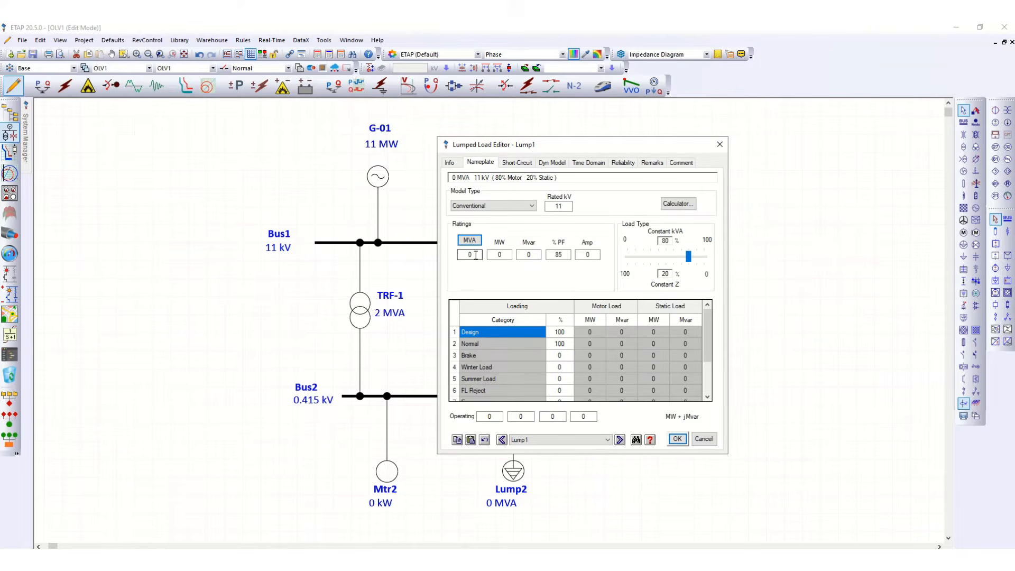
drag(475, 256, 456, 255)
text(4)
click(472, 272)
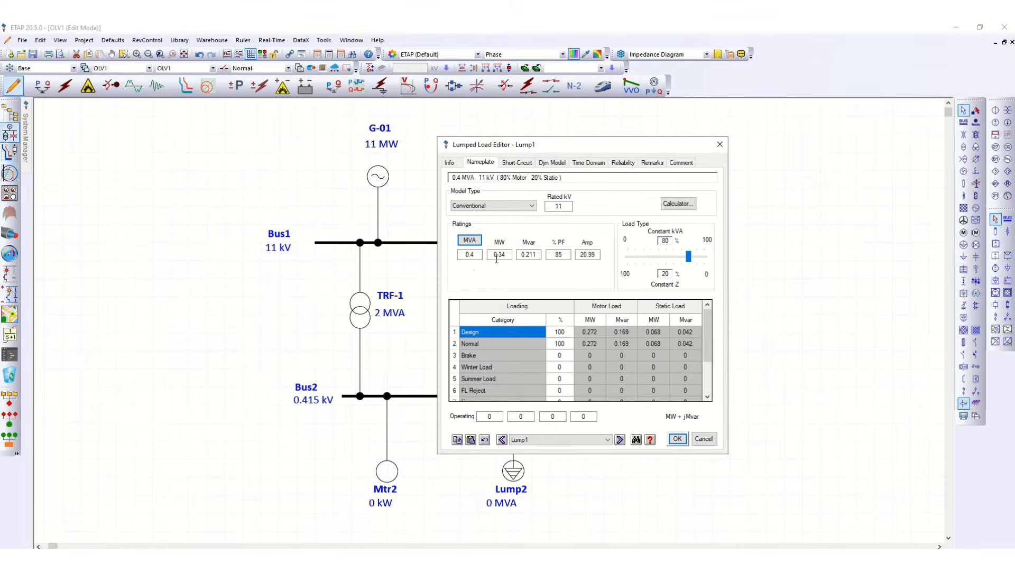
click(677, 439)
click(568, 447)
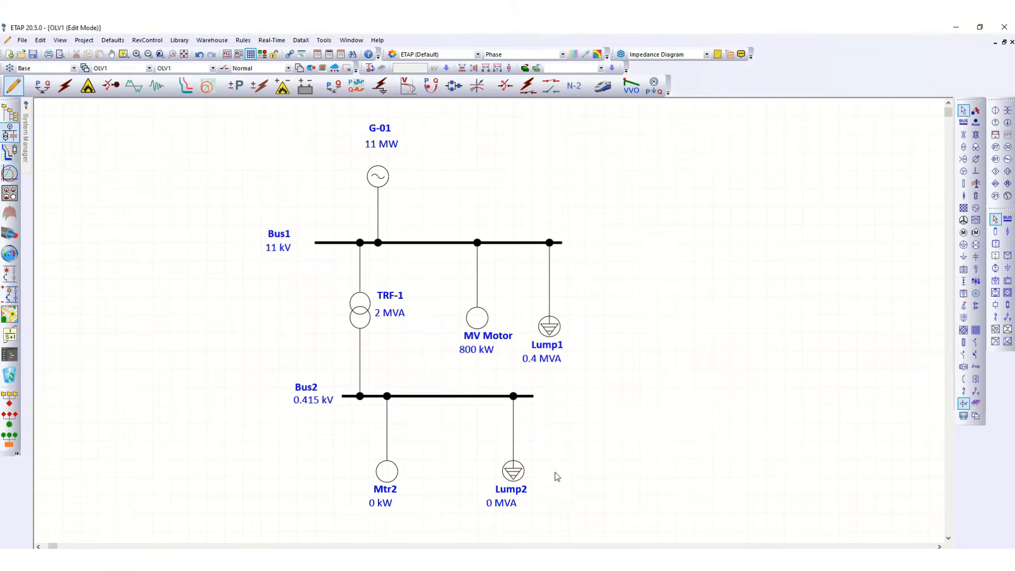
Open Lump2's editor, set its nameplate rating to 0.2 MVA, and save the editor.
double_click(514, 492)
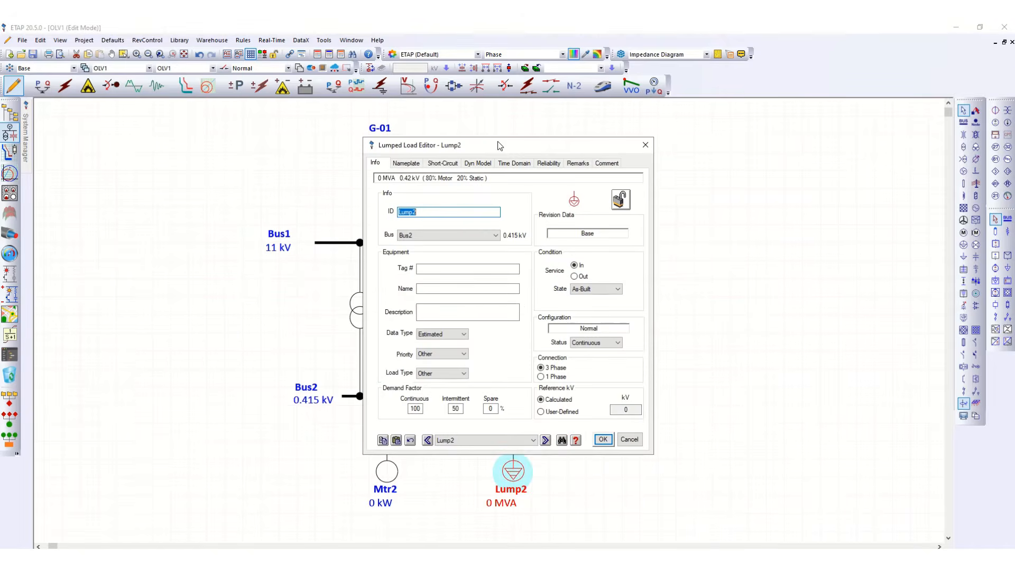
drag(497, 142, 656, 154)
click(566, 174)
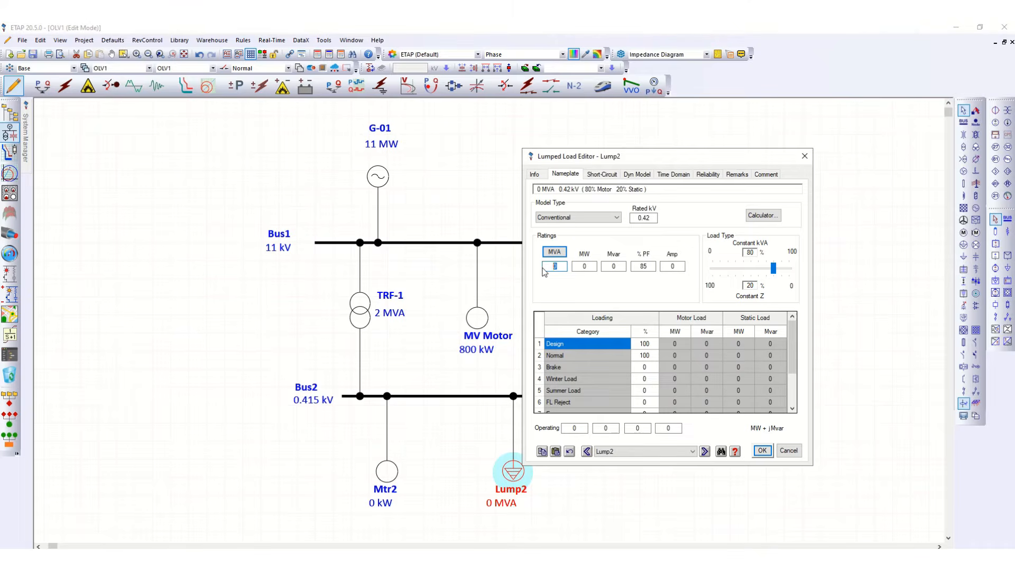
text(0.2)
key(Tab)
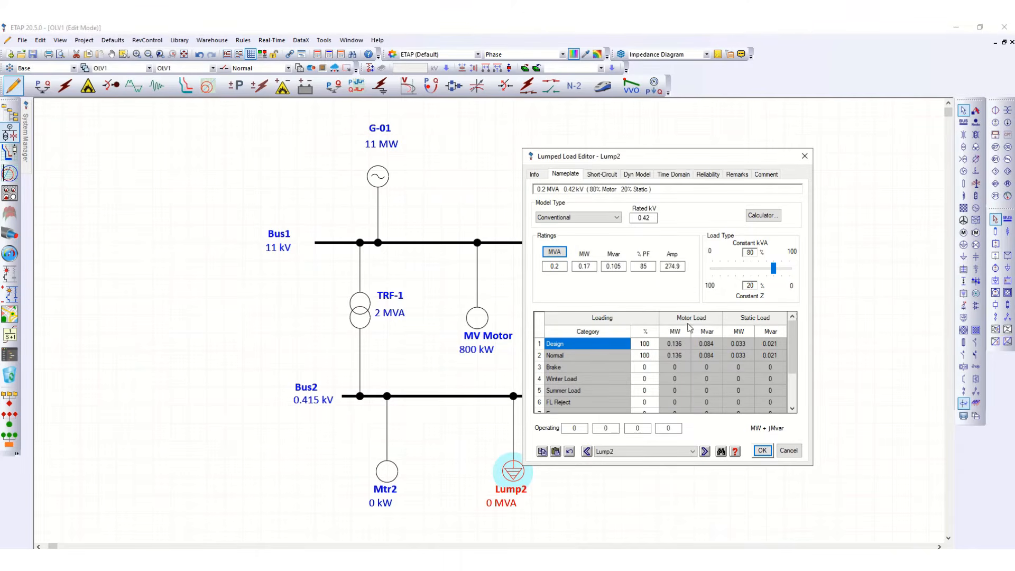
click(762, 450)
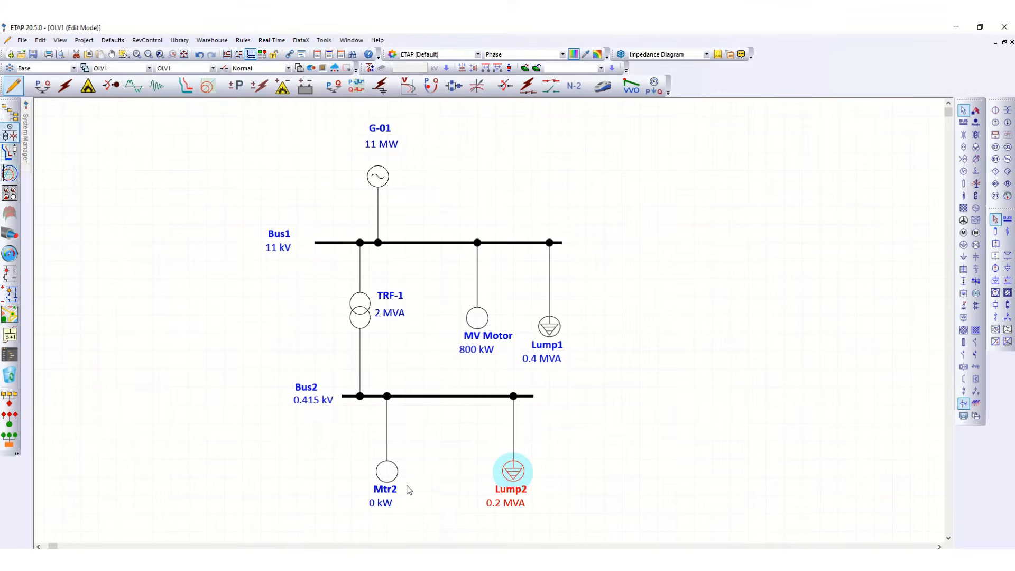
Open the second motor's editor and rename its ID to LV Motor.
double_click(391, 493)
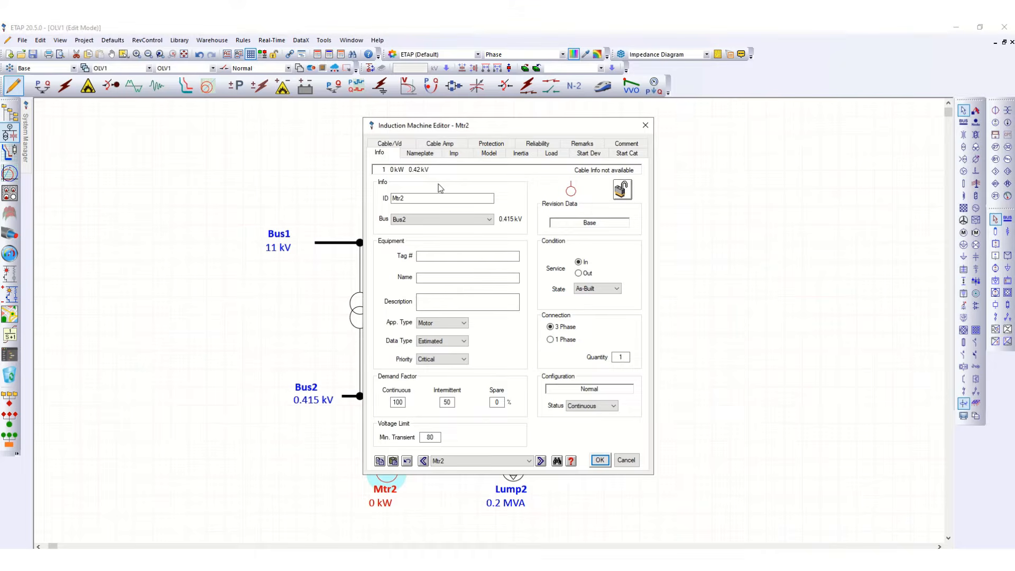
double_click(406, 197)
text(LV Moto)
Set the LV Motor's nameplate to 160 kW at 0.415 kV, apply MFR typical nameplate data, and save the editor.
click(420, 153)
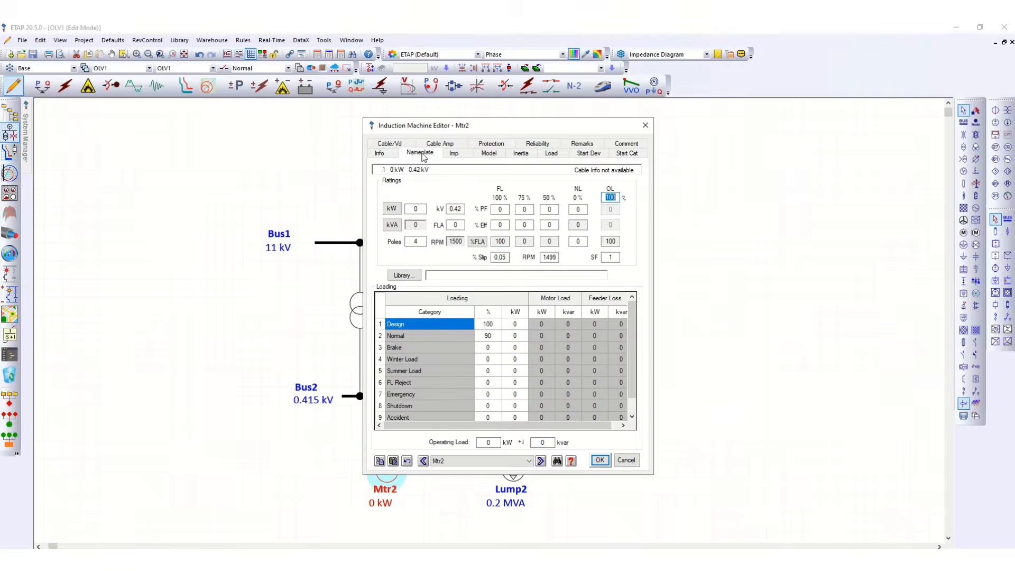
click(406, 210)
text(16)
key(Tab)
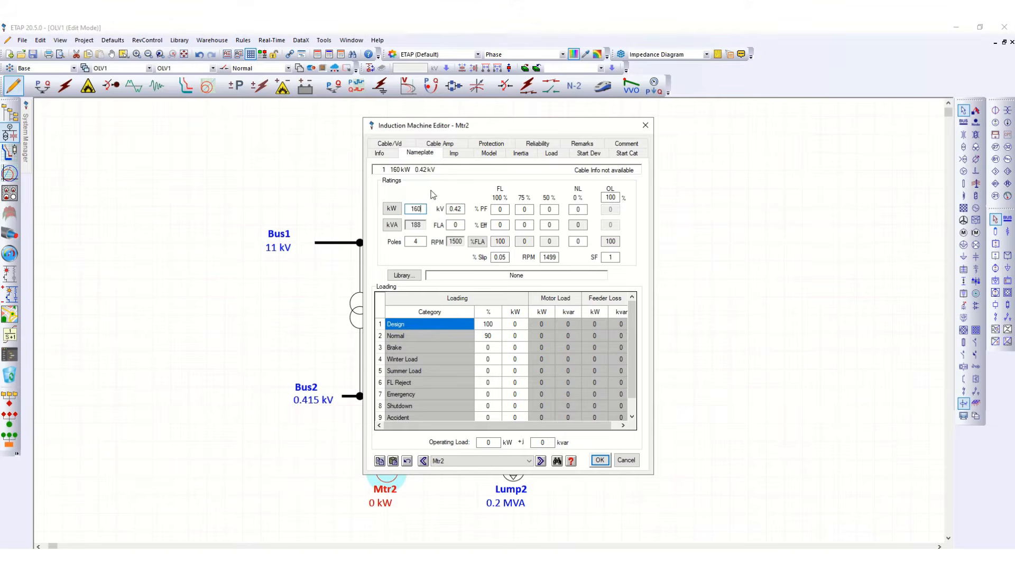
click(461, 210)
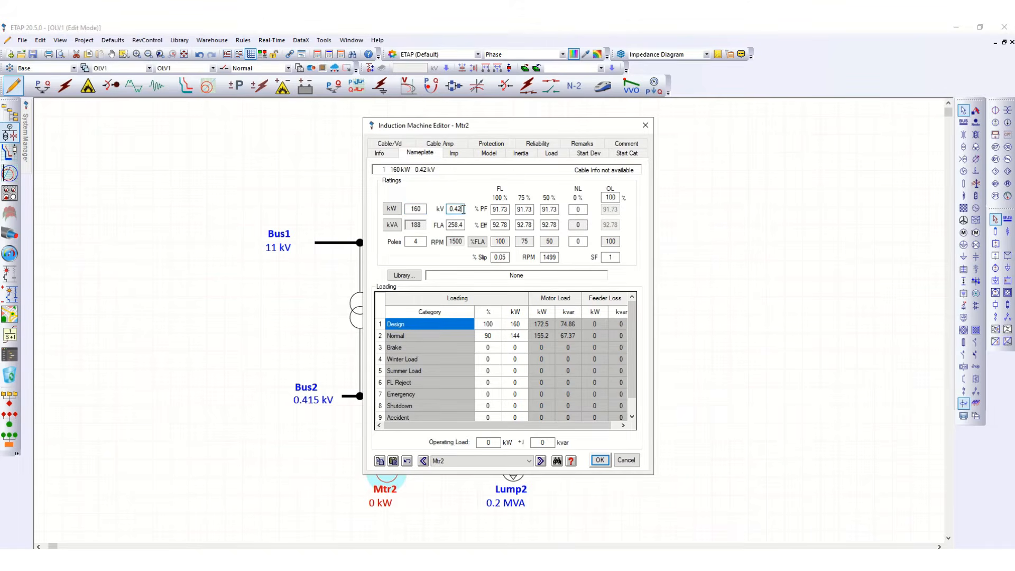
key(BackSpace)
key(BackSpace)
text(415)
key(Tab)
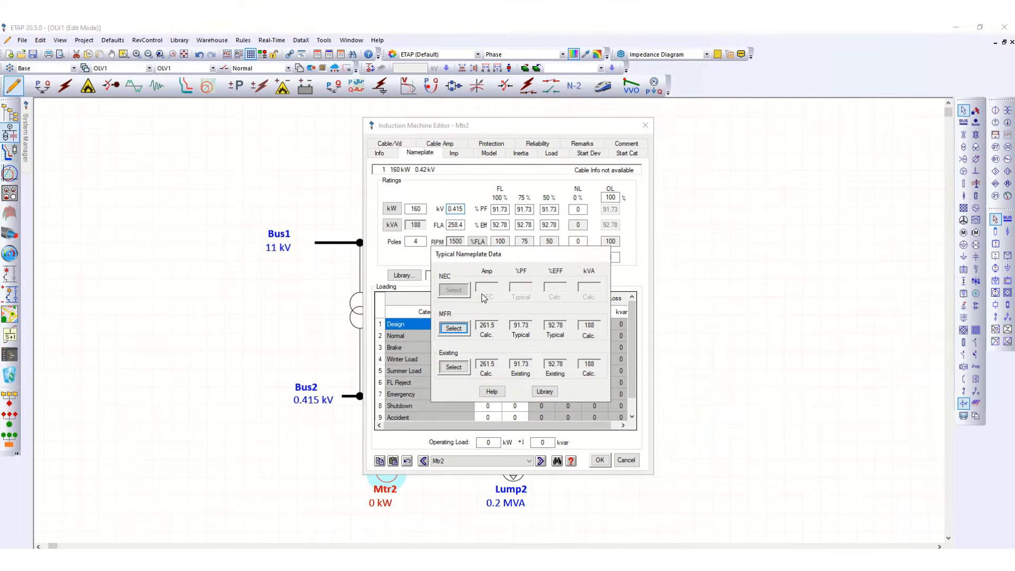
click(462, 329)
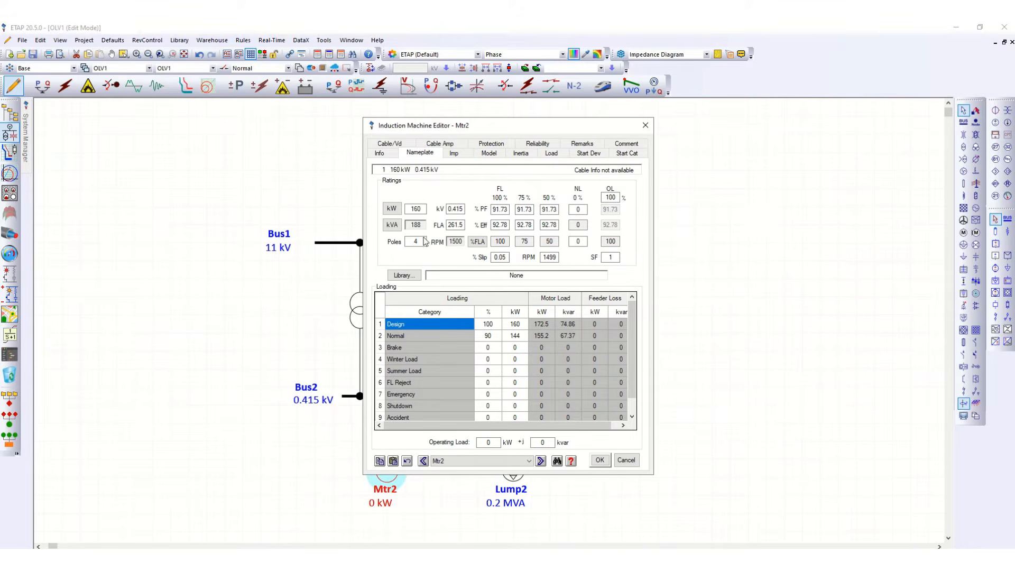
click(599, 460)
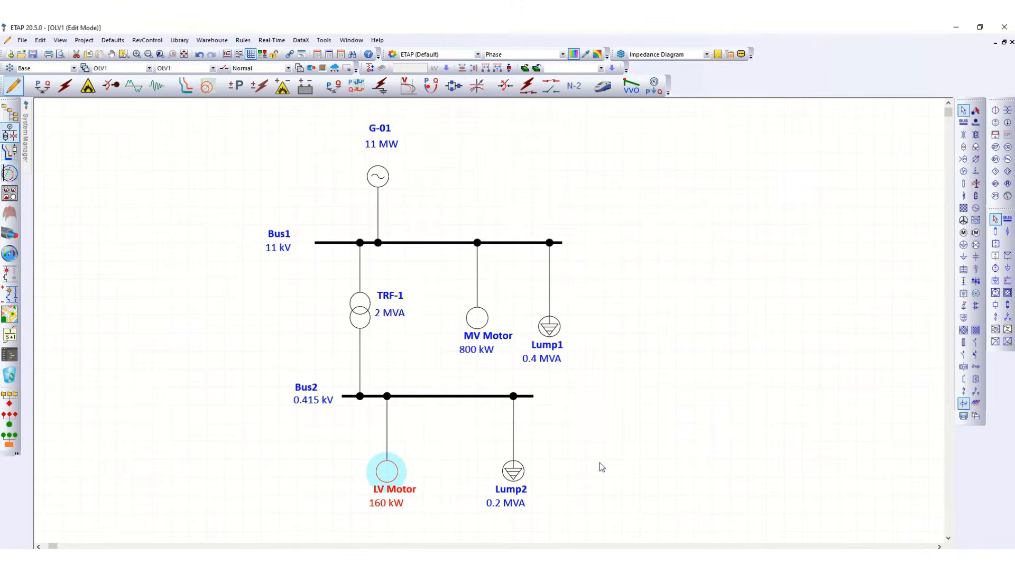
click(691, 403)
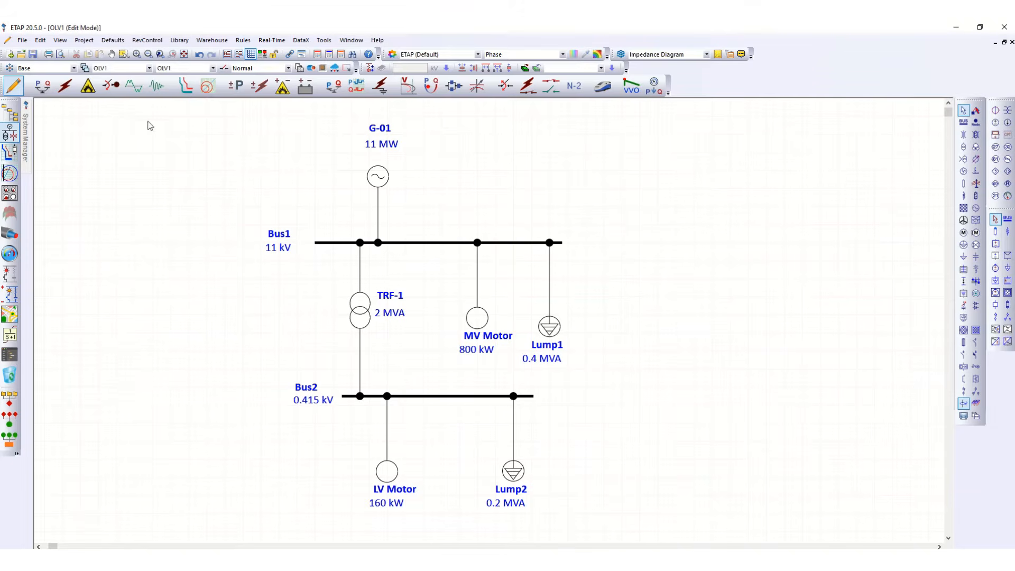
Switch to Load Flow Analysis mode and run the load flow with output file name LF-1.
click(39, 86)
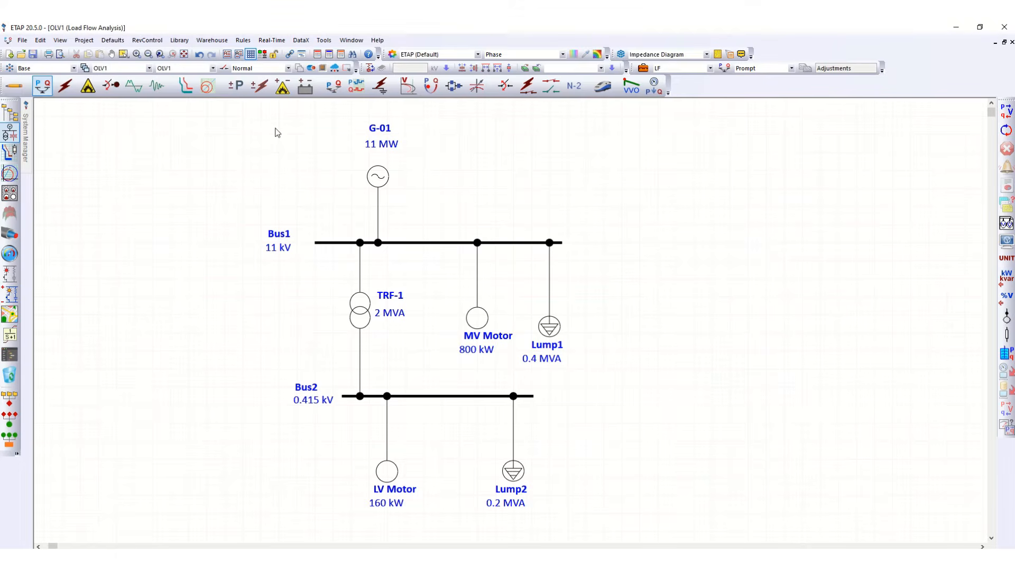
click(14, 85)
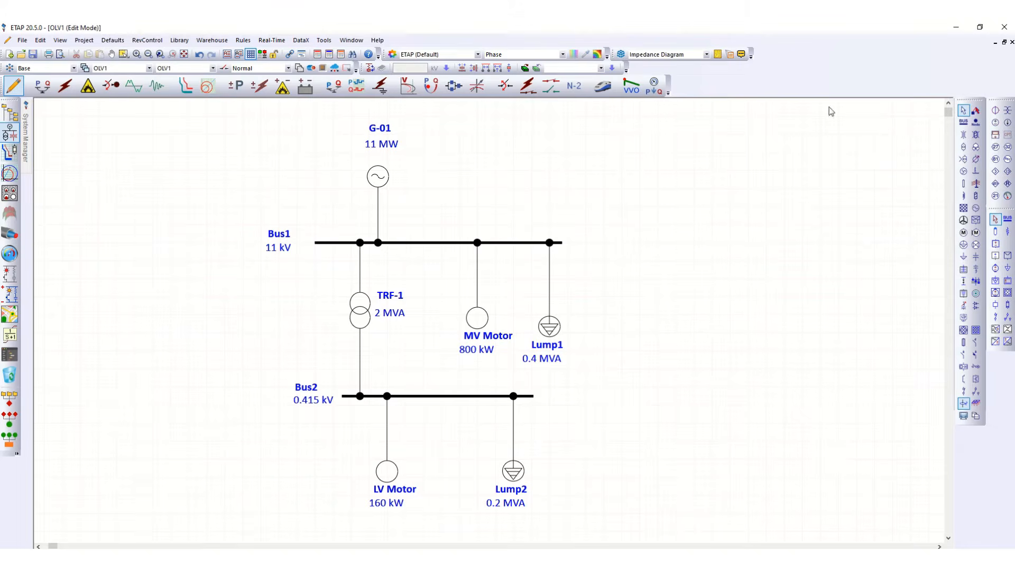
click(45, 88)
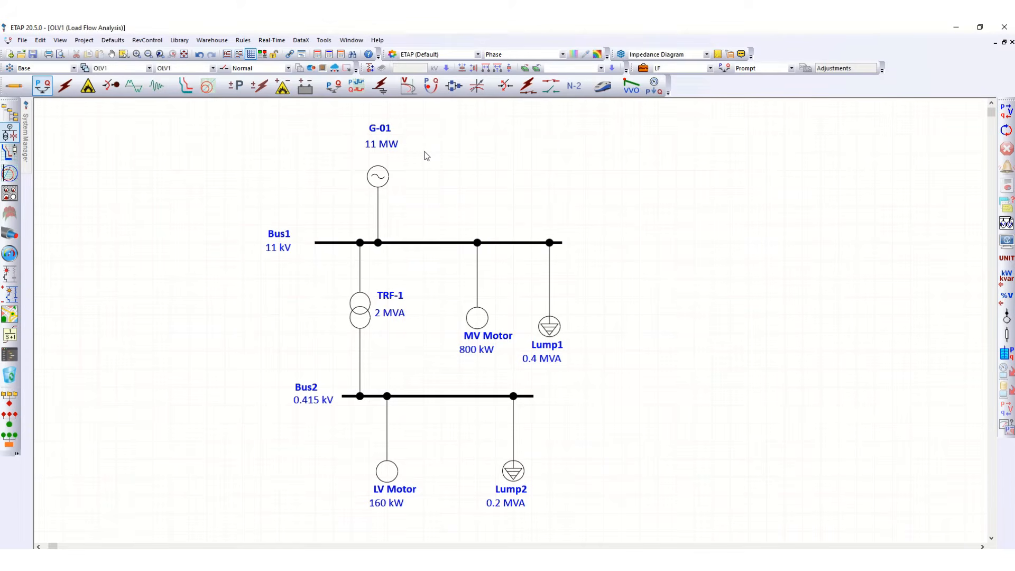
click(1006, 112)
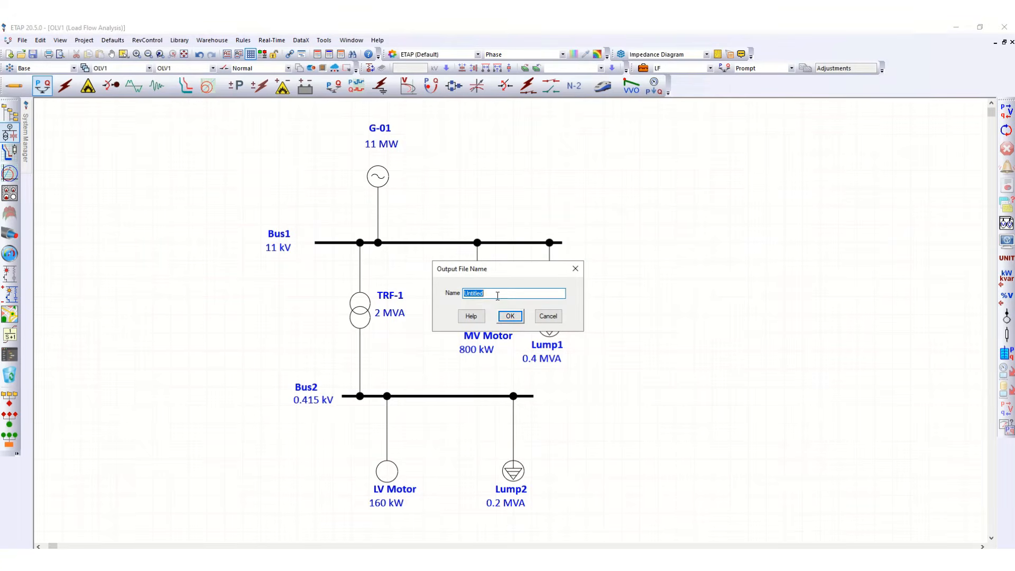
text(LF-1)
click(510, 316)
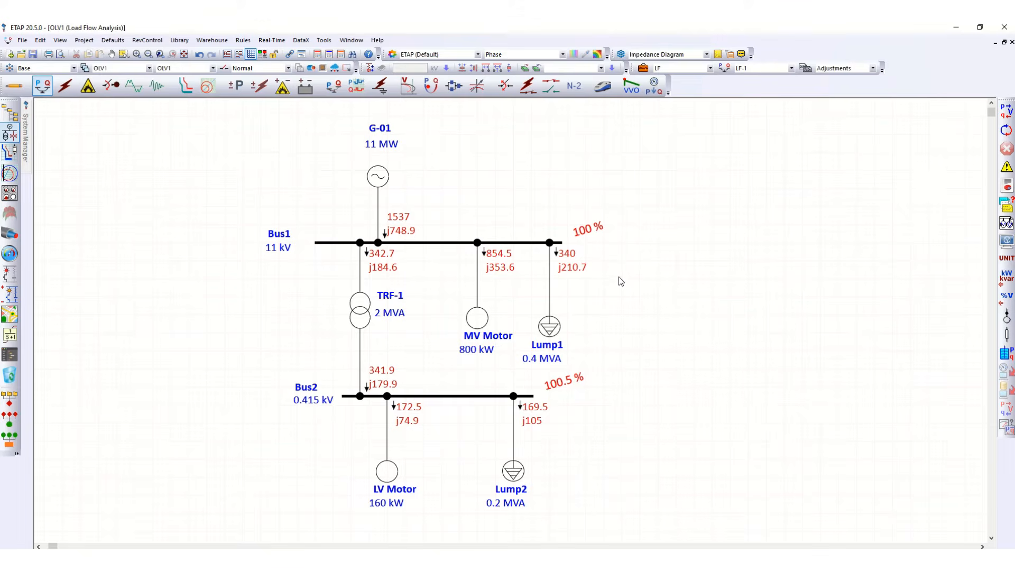
Turn on display of units for the load flow results on the diagram.
click(585, 231)
click(628, 228)
click(1004, 260)
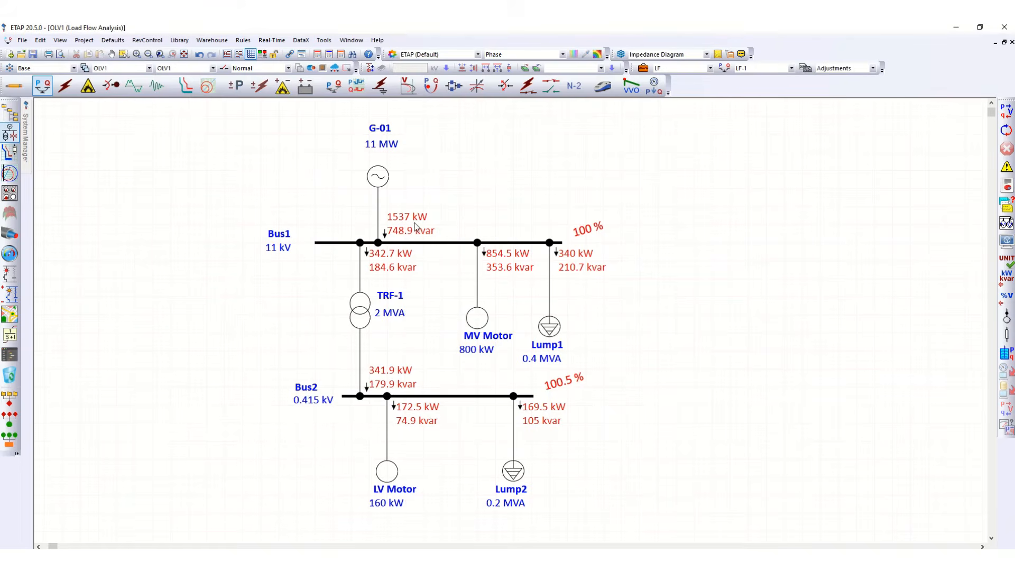
Change the load flow display options so power flows show in Amp with % PF.
click(1006, 241)
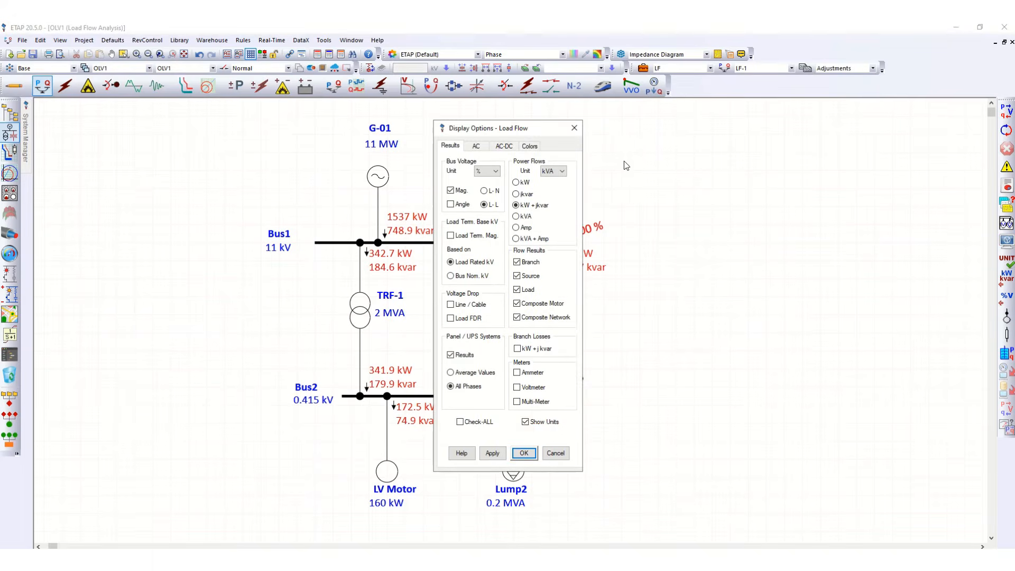
drag(542, 129, 741, 120)
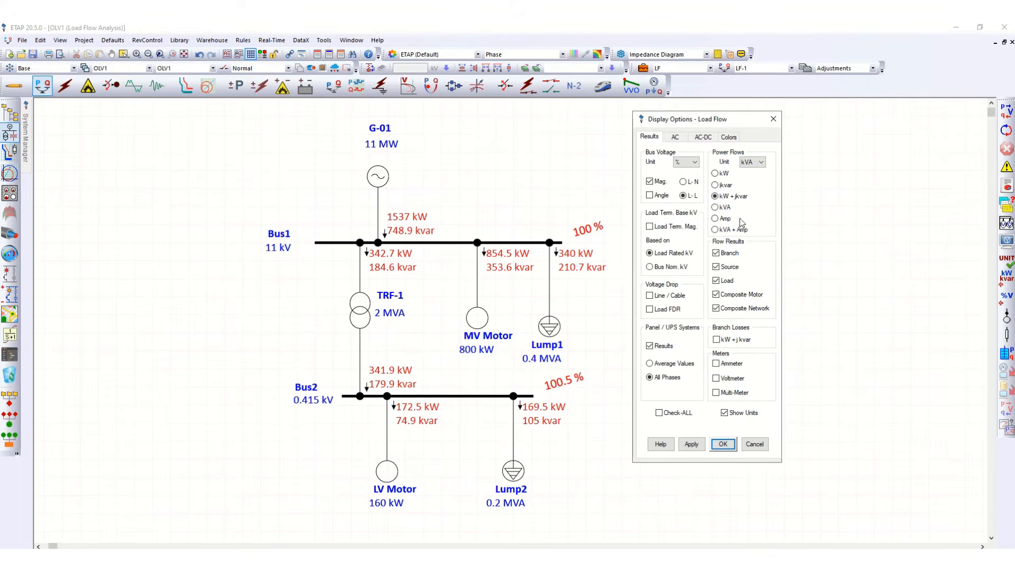
click(716, 218)
click(715, 220)
click(724, 445)
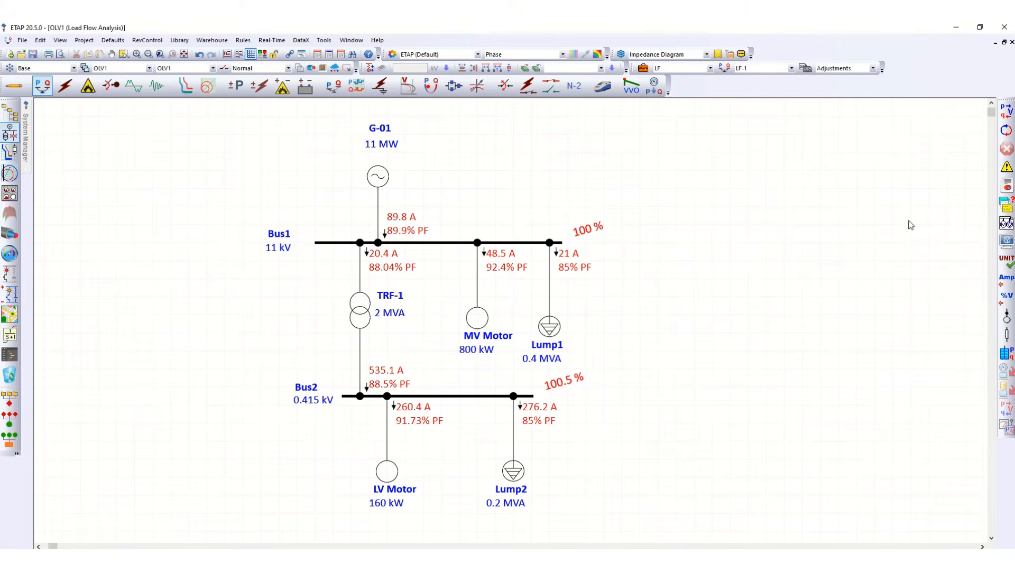
Open the load flow Alert View and enlarge its docked panel to examine critical and marginal alerts.
click(1006, 168)
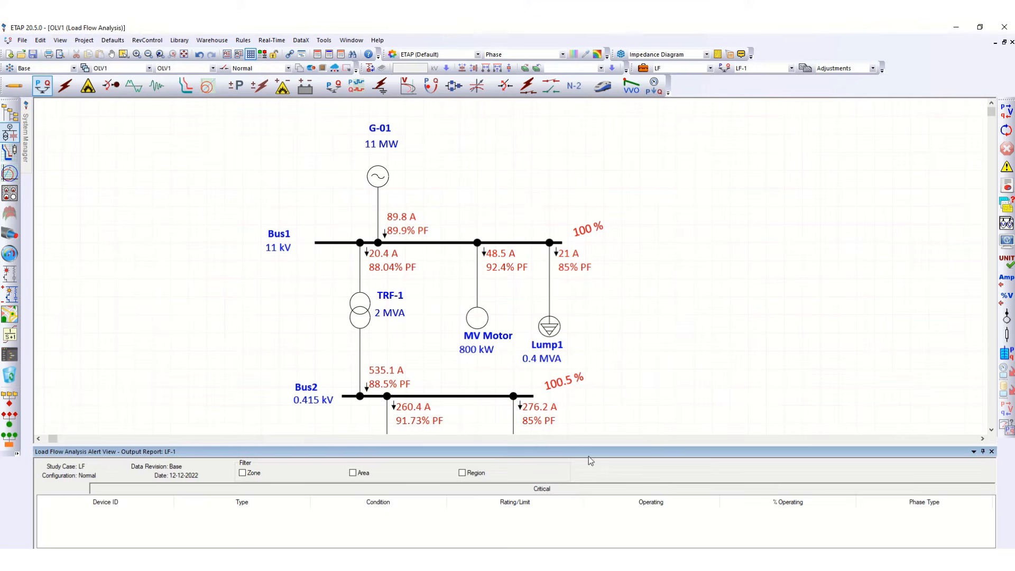
drag(589, 456, 611, 382)
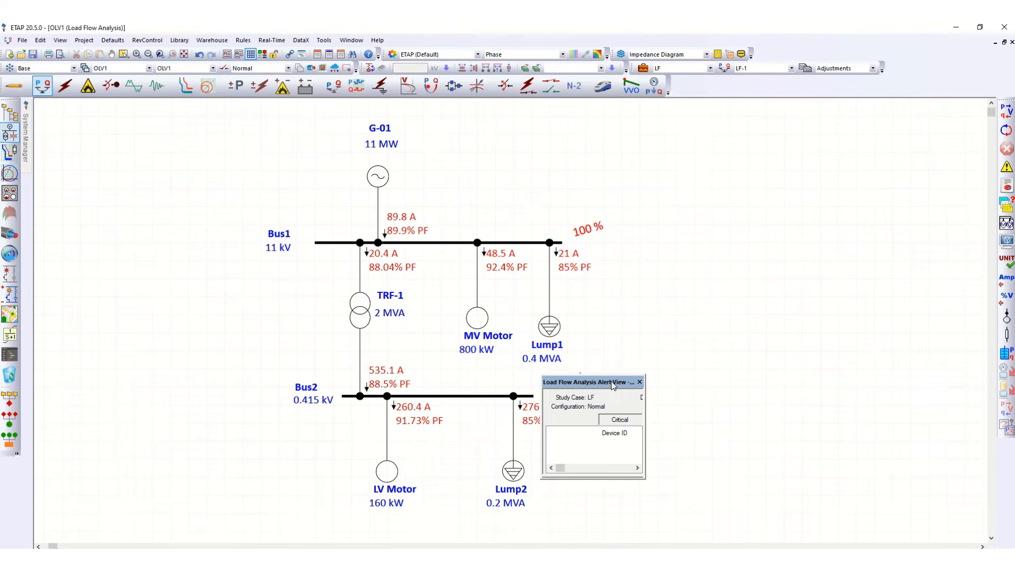
double_click(611, 381)
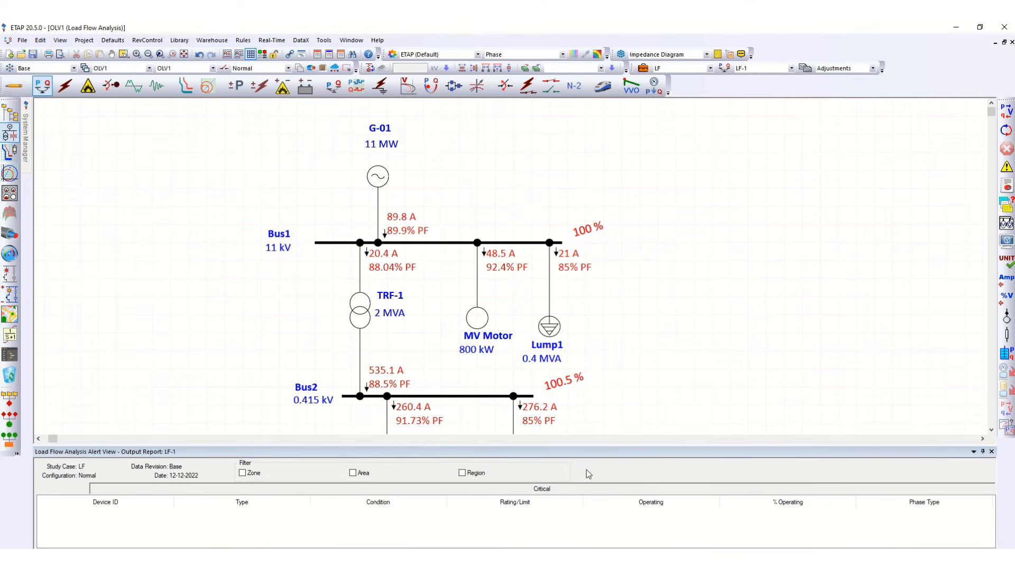
drag(582, 501, 582, 470)
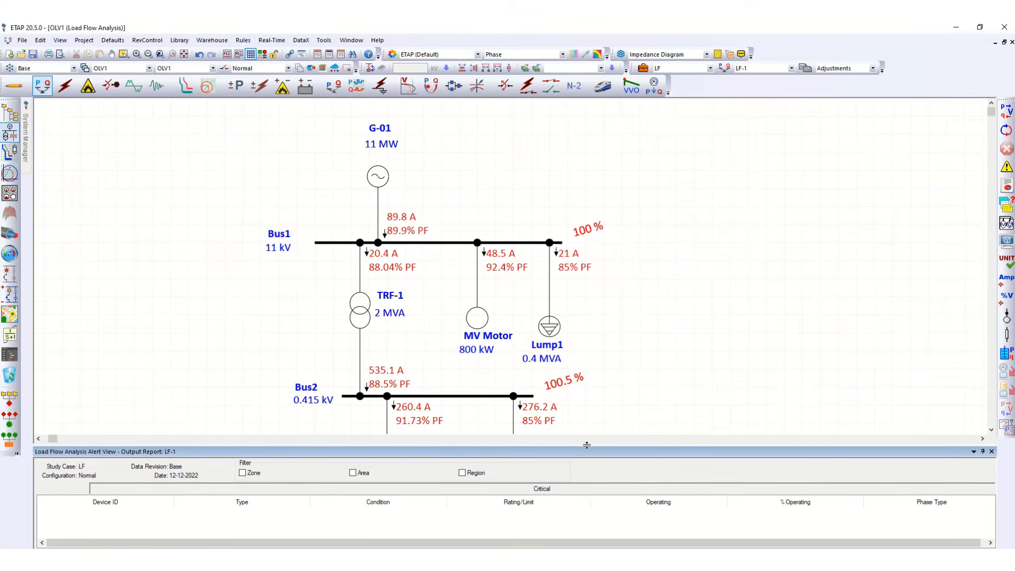
drag(587, 445, 595, 316)
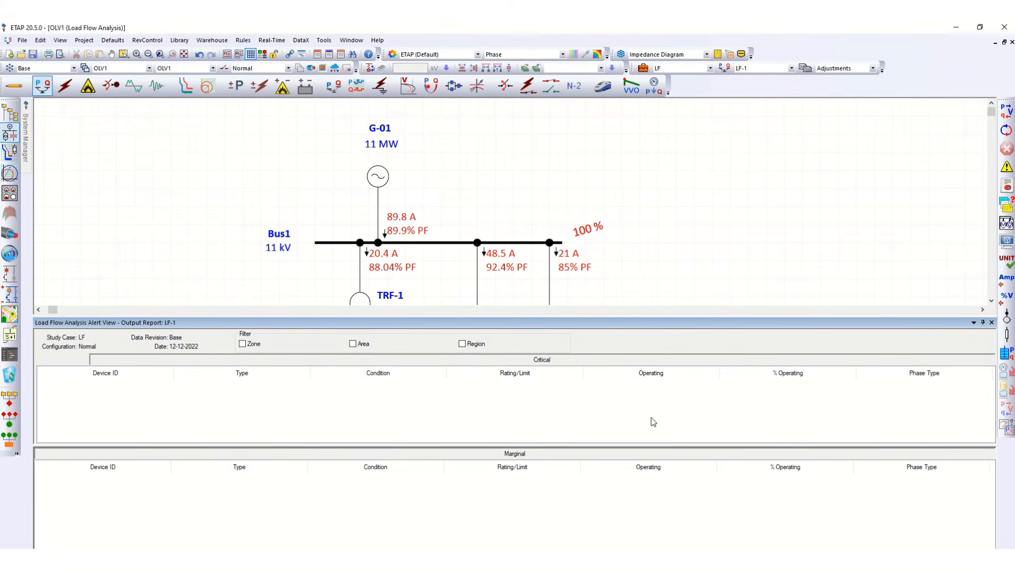
Close the Alert View and set Lump2's nameplate rating to 1 MVA.
drag(803, 324, 828, 416)
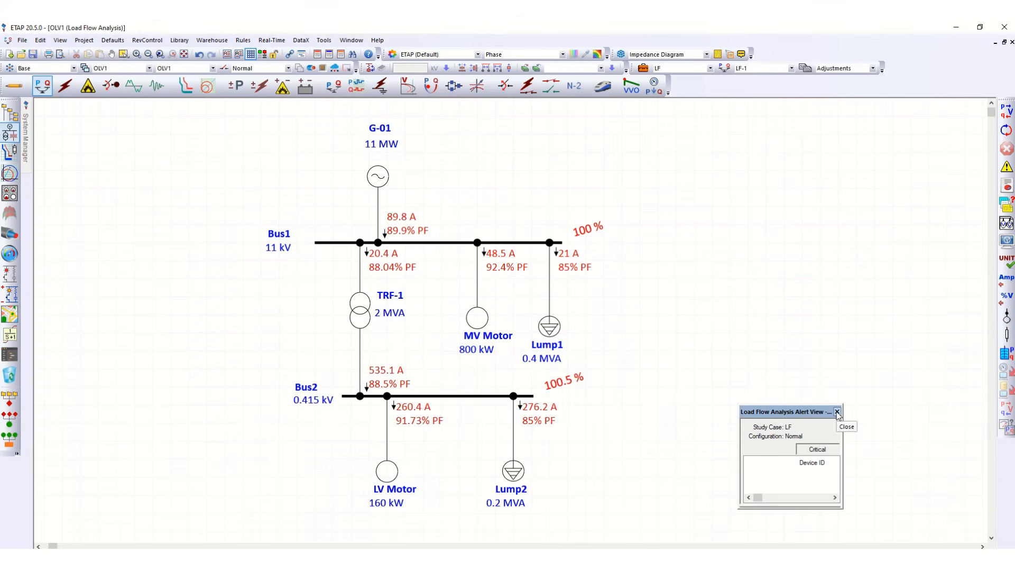
click(836, 411)
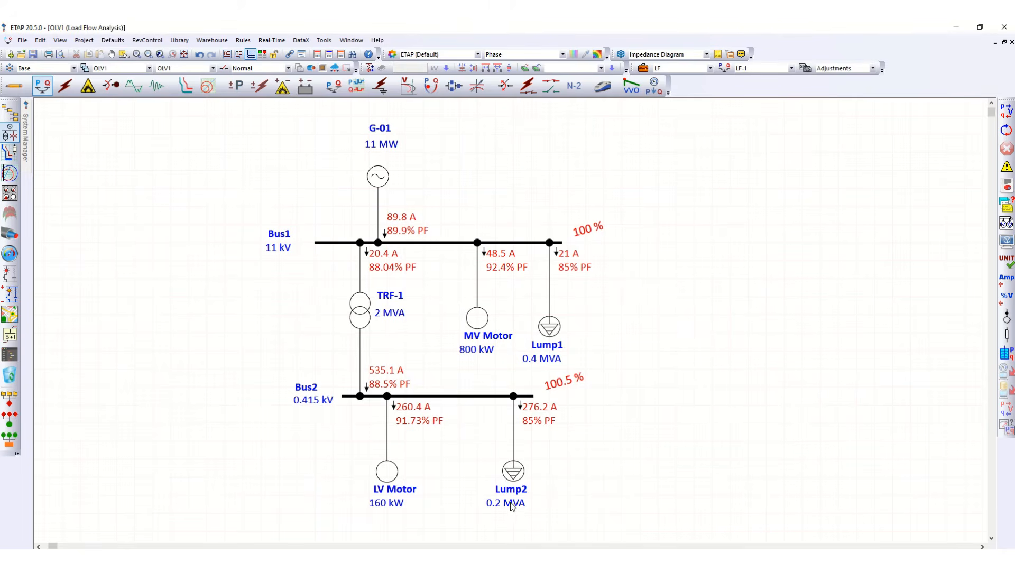
double_click(513, 469)
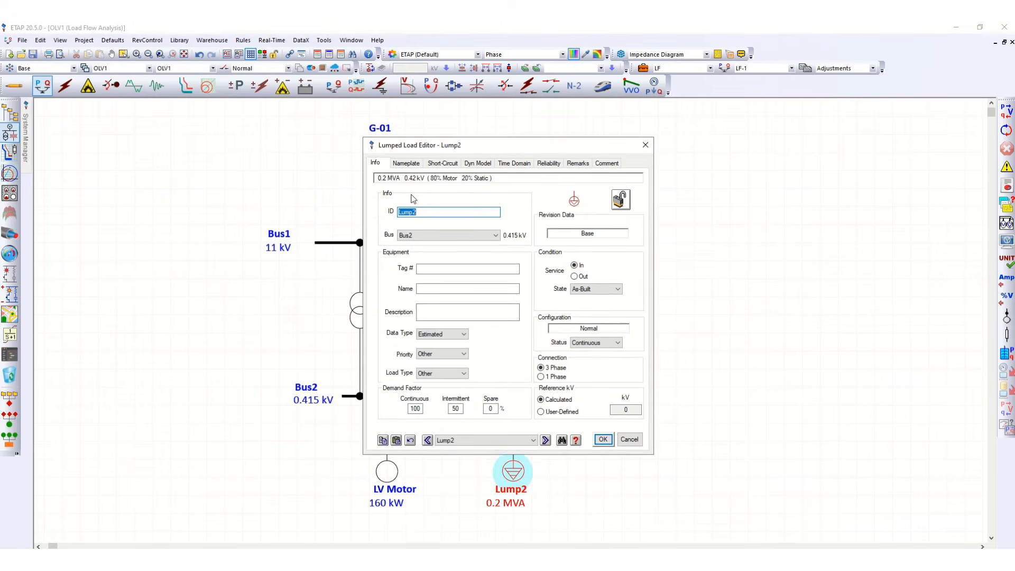
click(407, 164)
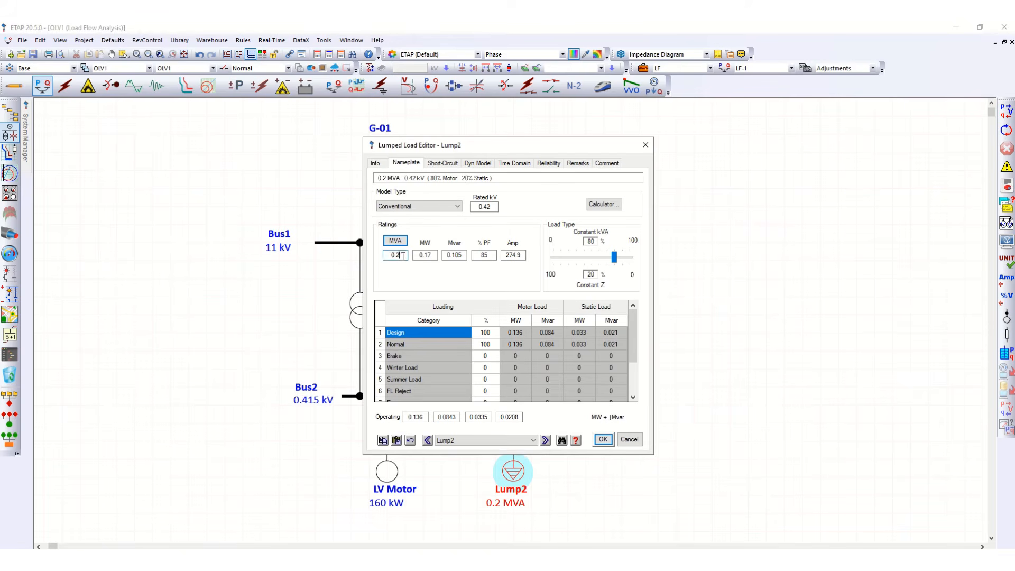
drag(403, 256, 381, 258)
text(1)
key(Return)
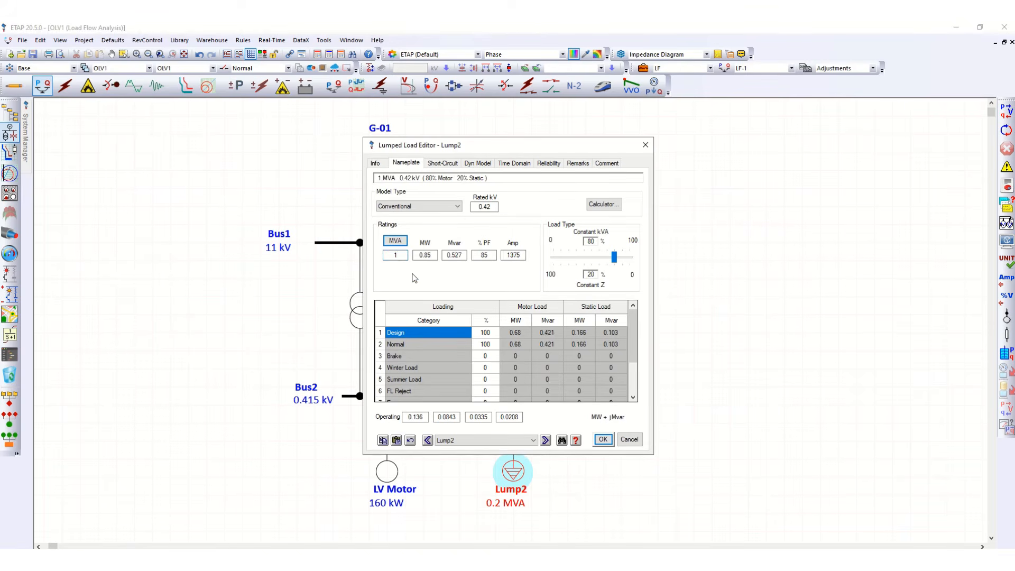
click(603, 440)
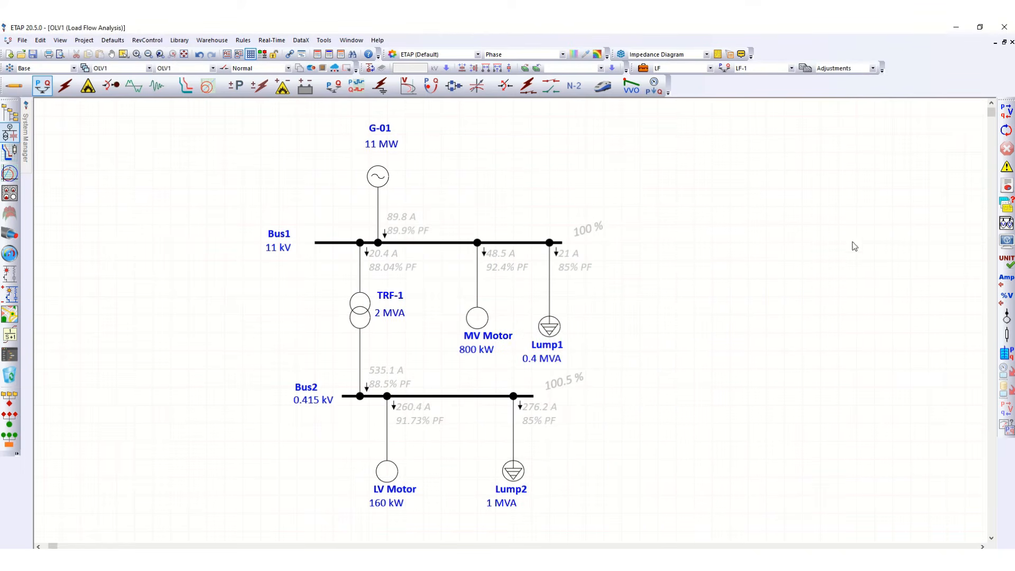
Rerun the load flow, then open and enlarge the Alert View to check for alerts before closing it.
click(1008, 113)
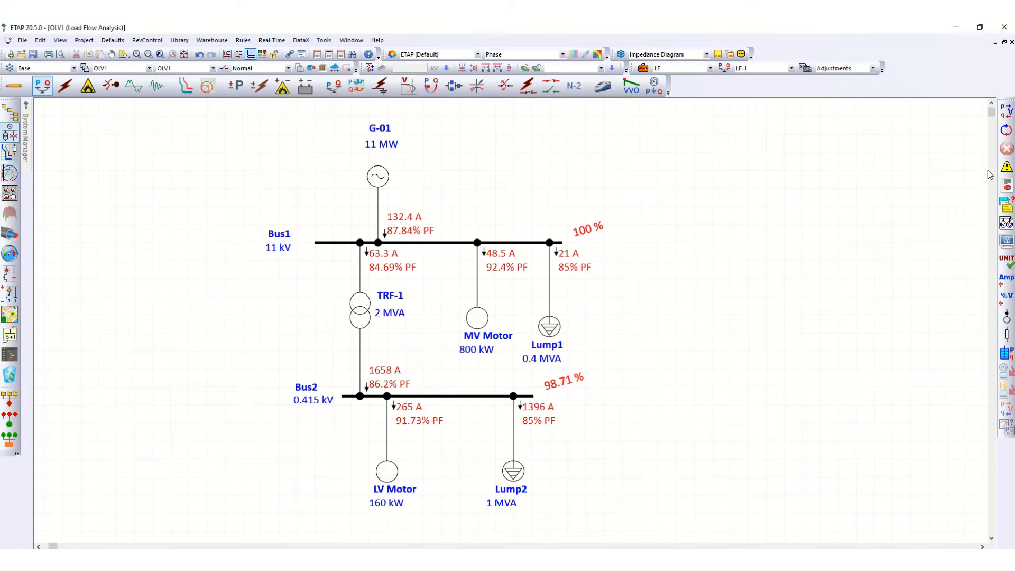
click(1007, 168)
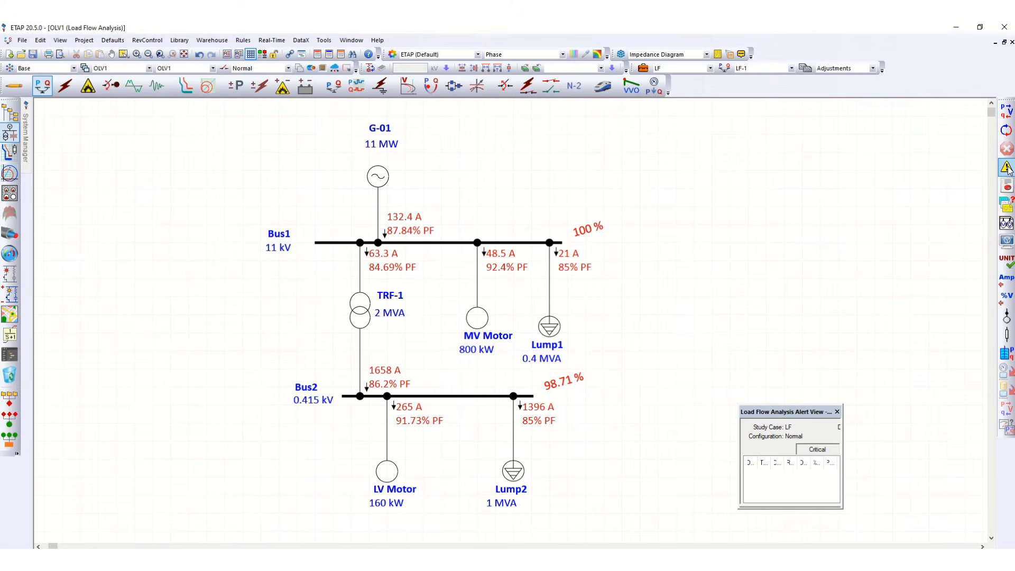
double_click(799, 413)
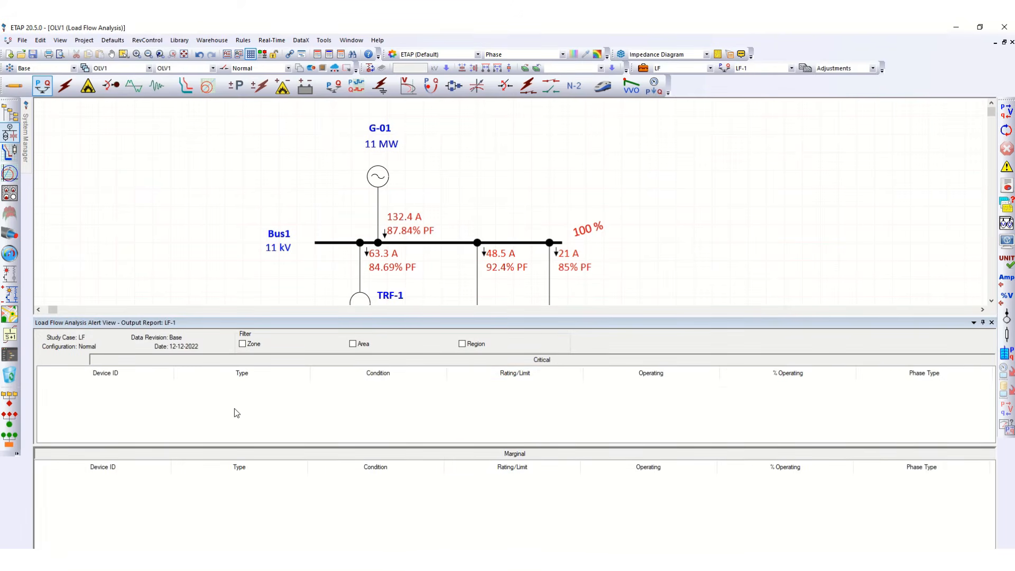
click(992, 323)
click(992, 323)
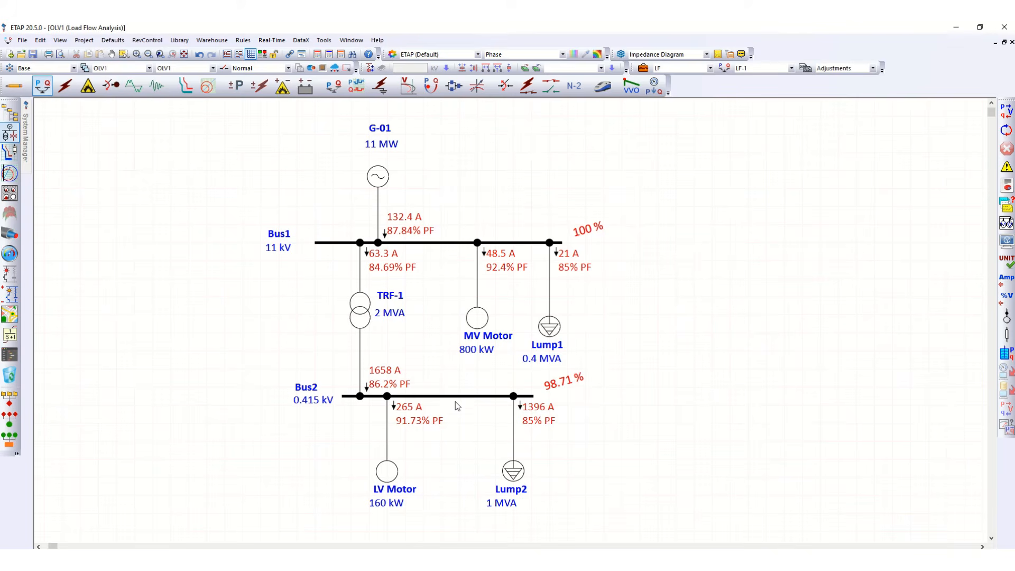
Set transformer TRF-1's rated power to 1 MVA.
double_click(389, 315)
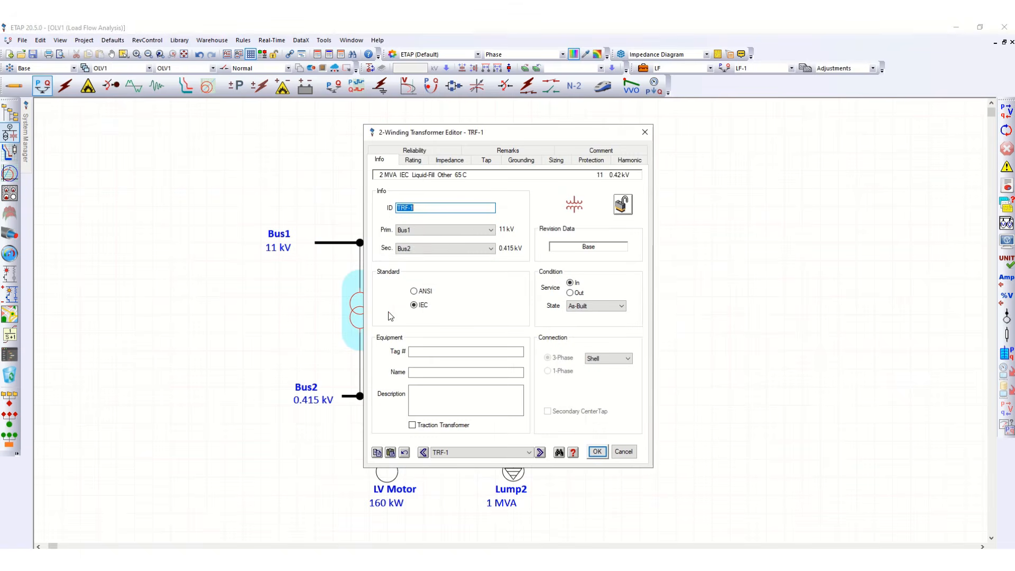
click(414, 160)
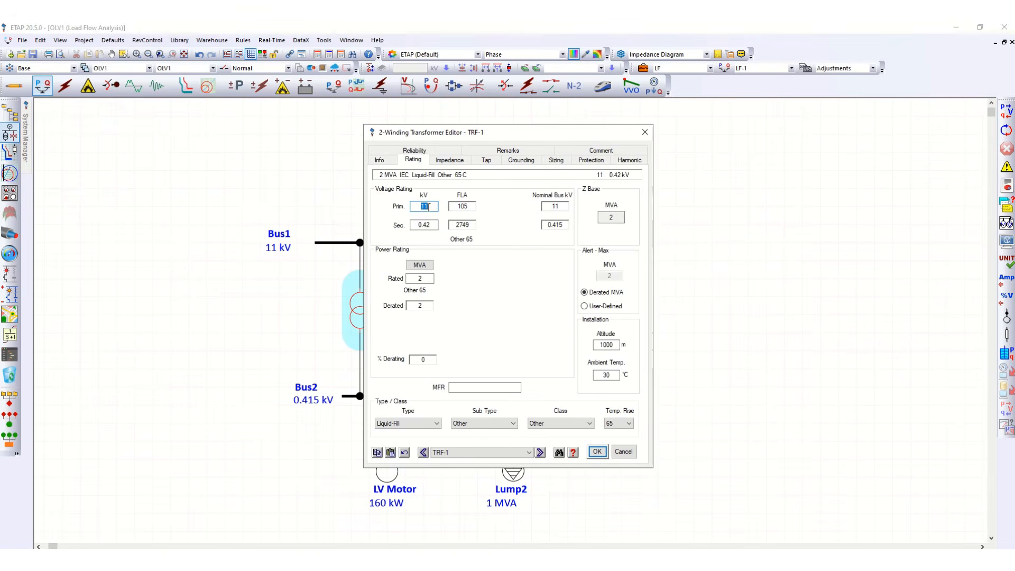
double_click(416, 278)
text(1)
click(462, 302)
click(598, 452)
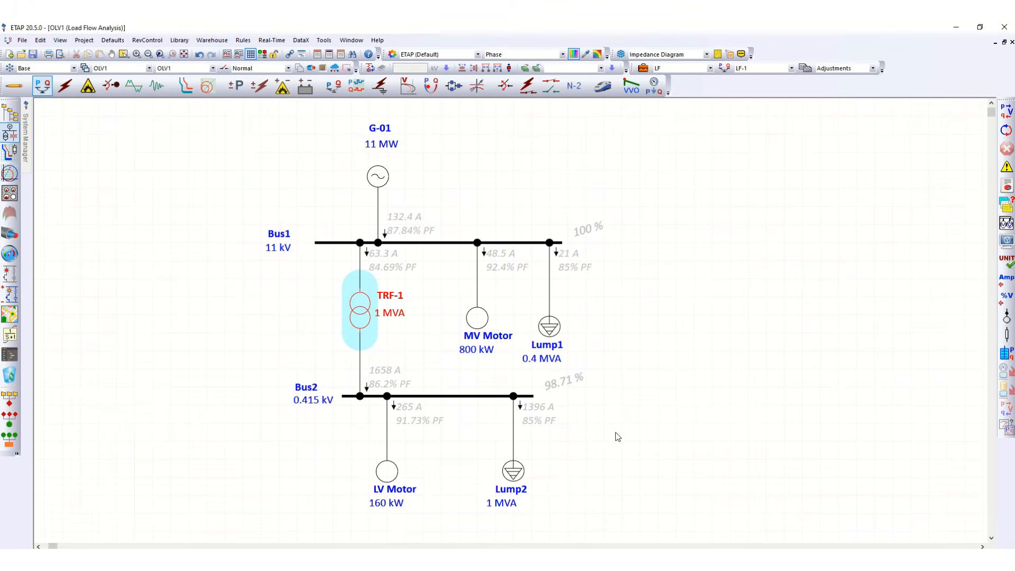
Rerun the load flow and review the critical and marginal alerts in the Alert View, then close it.
click(1006, 116)
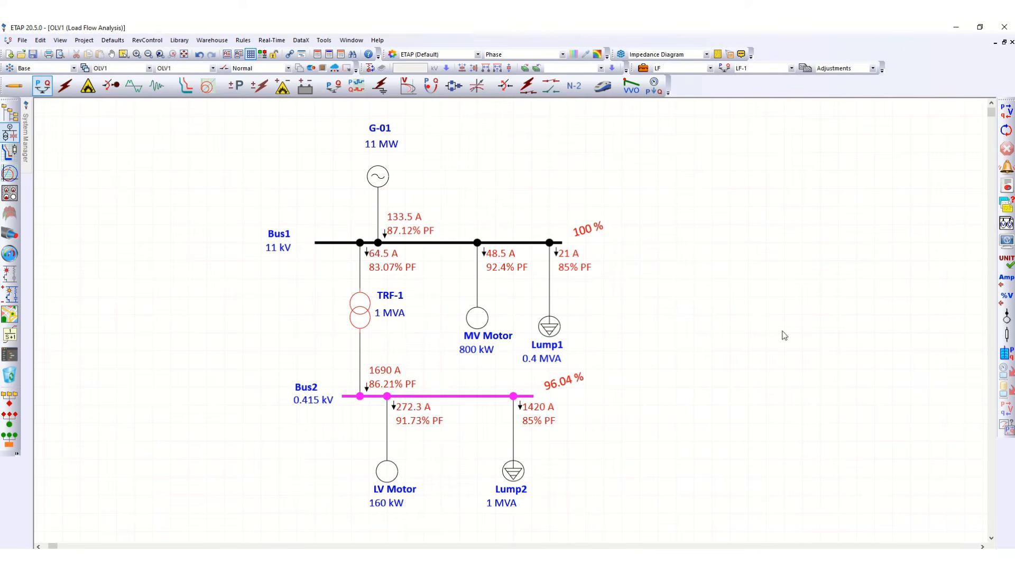
click(1005, 168)
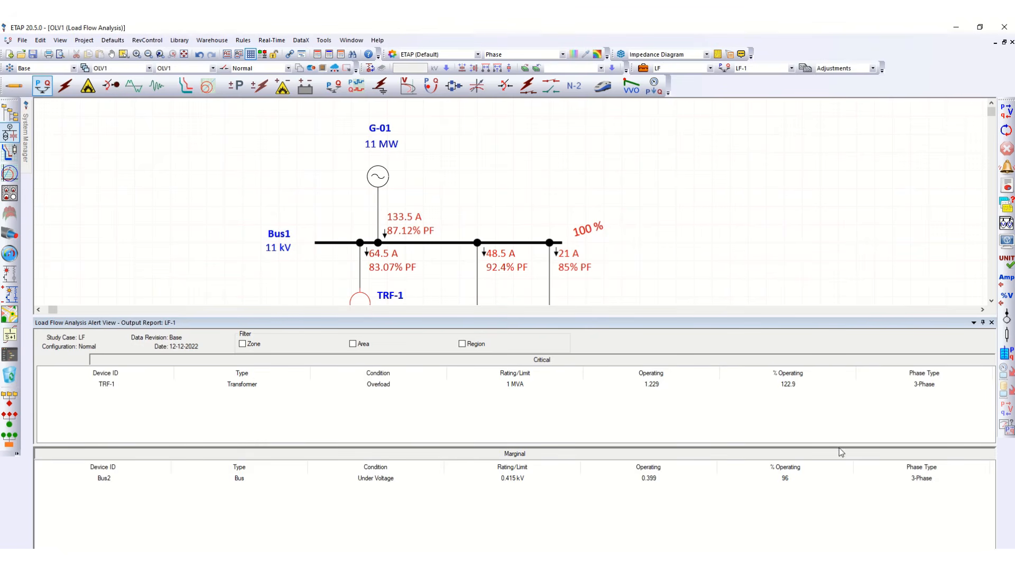
click(992, 322)
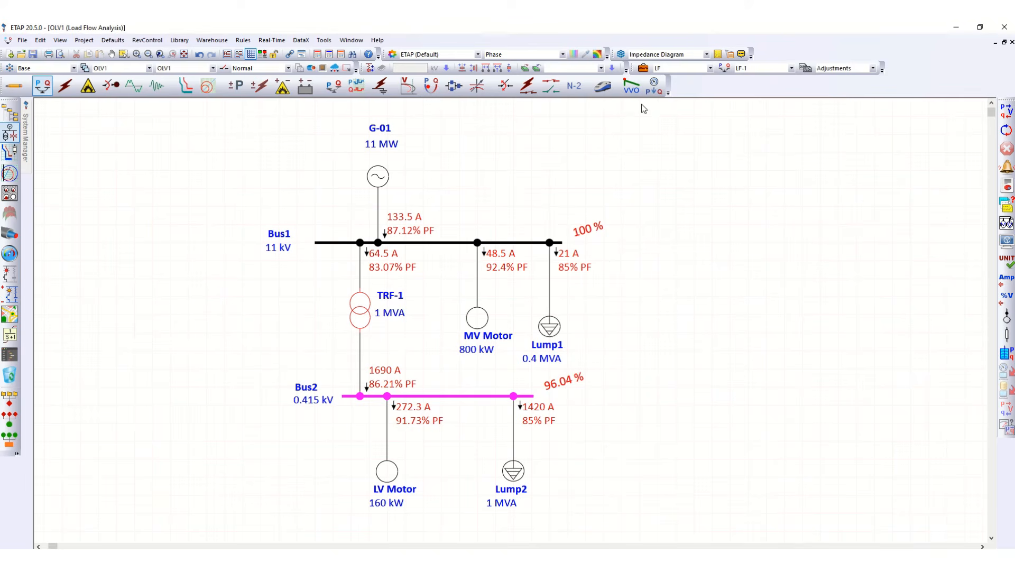
Open the LF study case and examine its alert limit settings without changing them.
click(644, 69)
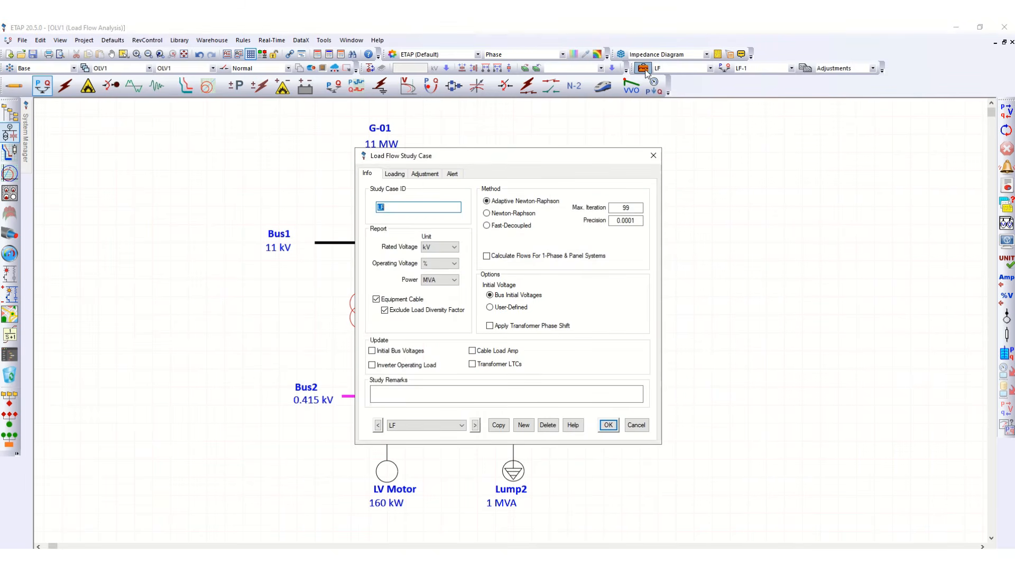
drag(537, 153, 727, 128)
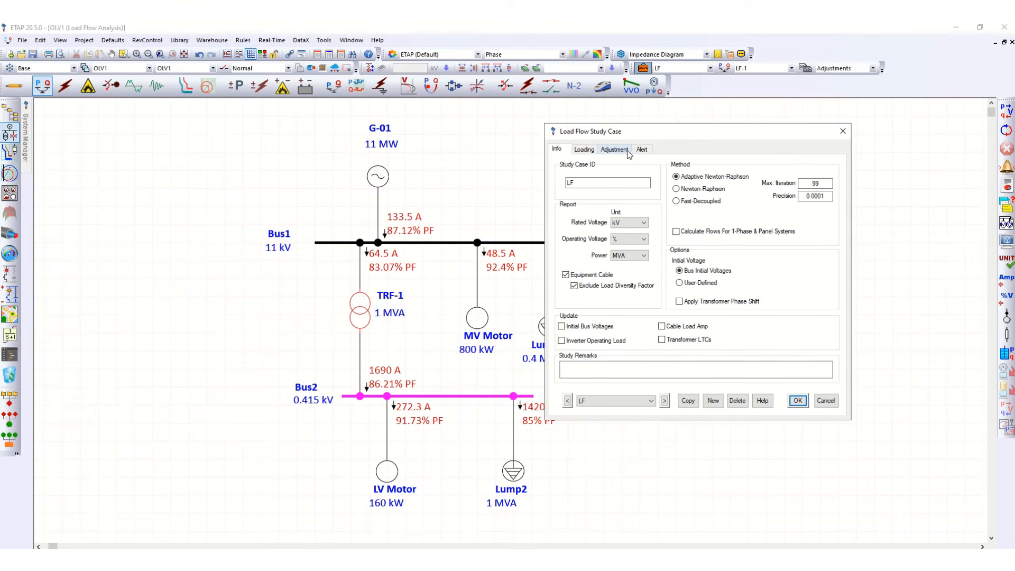
click(643, 151)
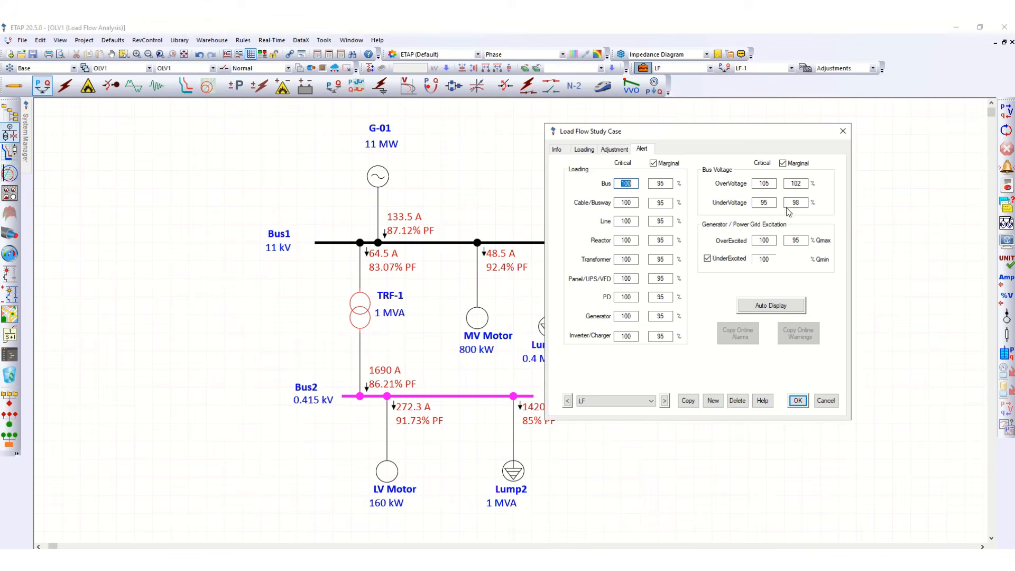
drag(747, 137, 818, 128)
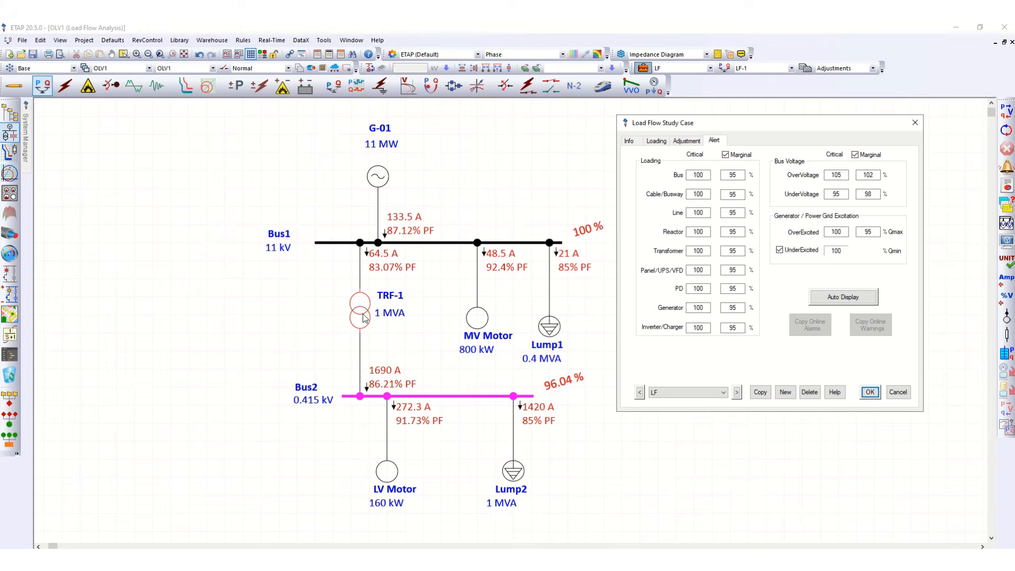
click(893, 395)
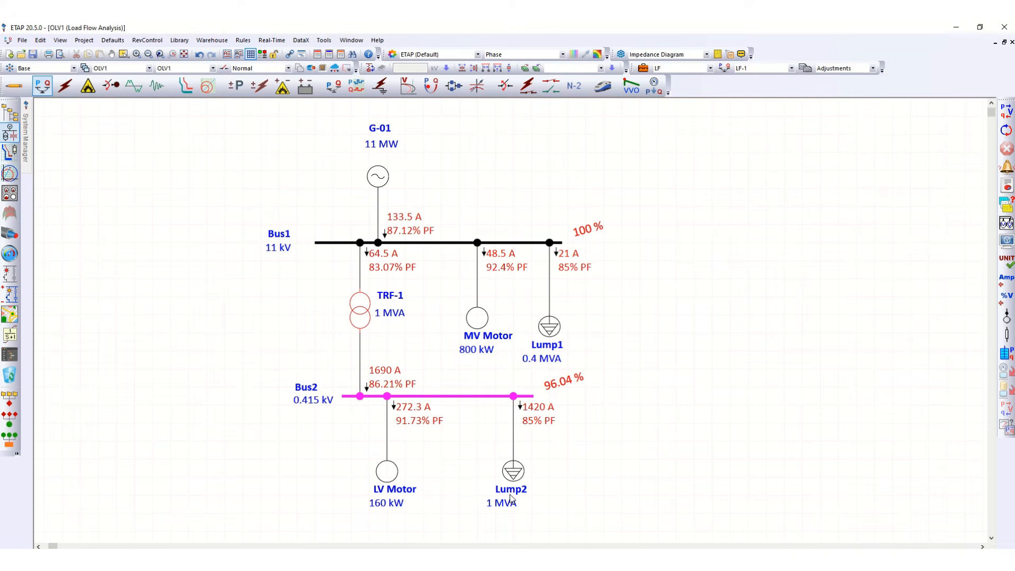
Set Lump2's nameplate rating to 0.3 MVA.
double_click(513, 471)
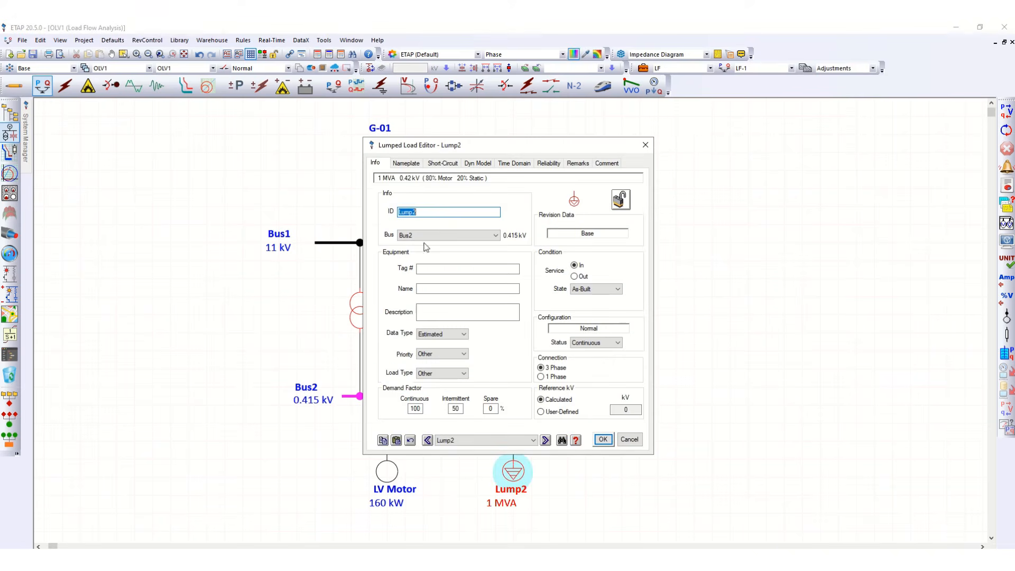
click(412, 164)
double_click(386, 256)
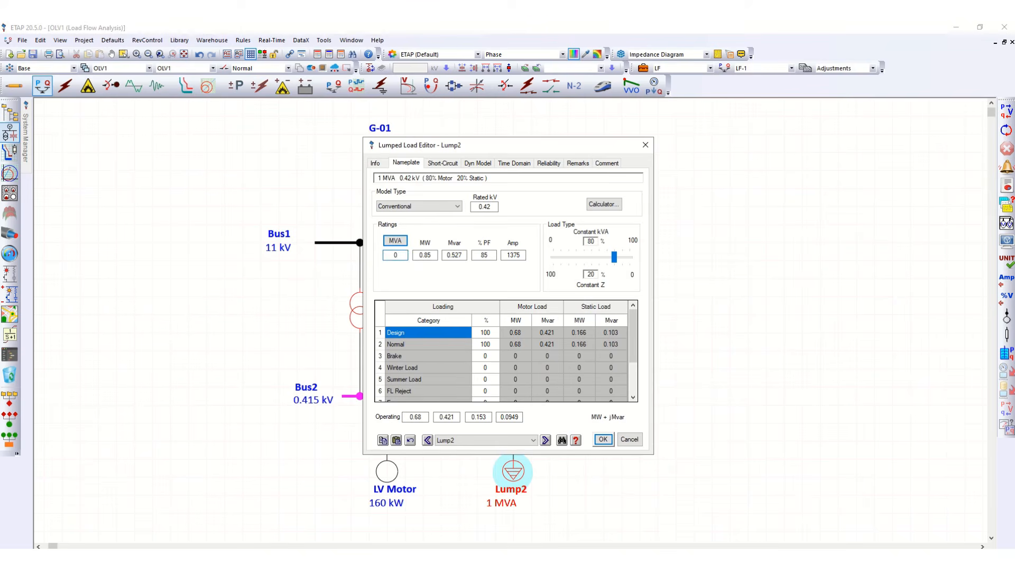
text(0.3)
key(Tab)
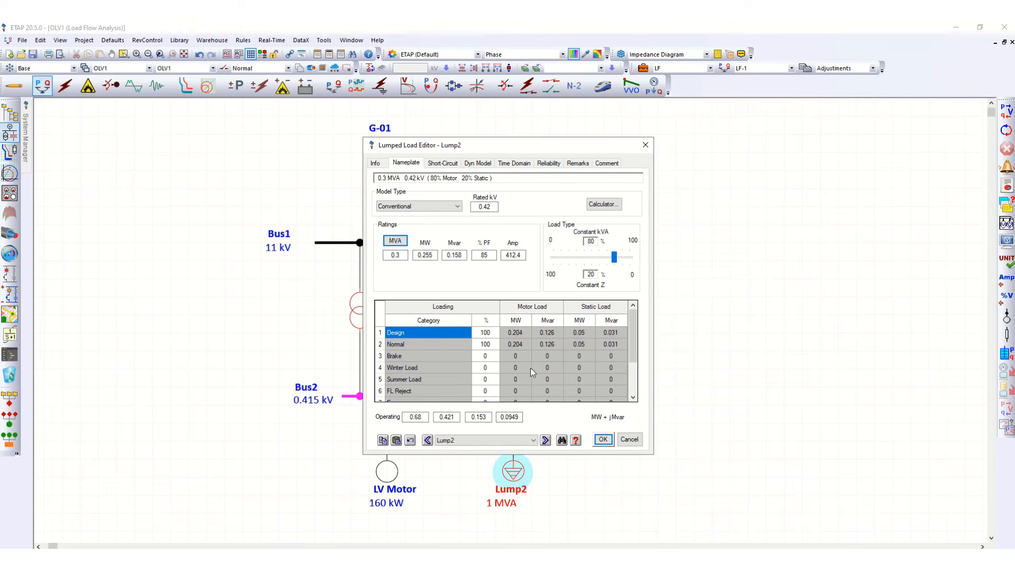
click(602, 439)
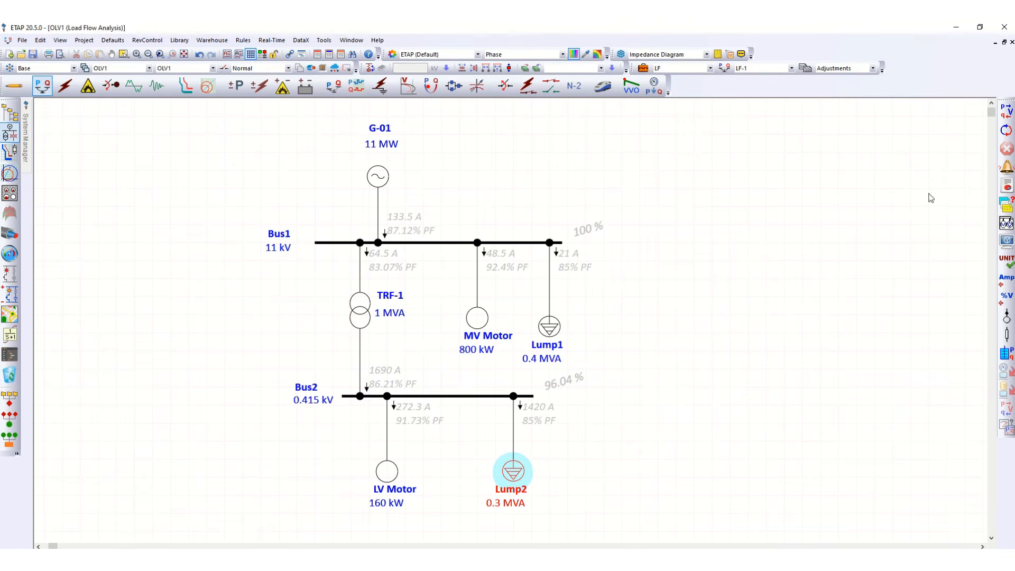
Run the load flow again and check the Alert View for remaining alerts before closing it.
click(1005, 113)
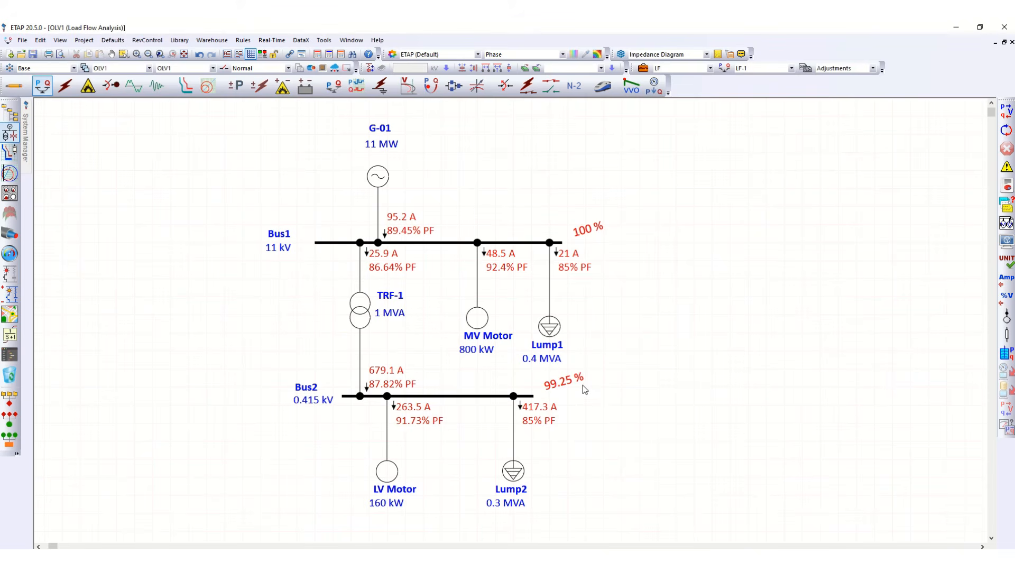
click(1007, 167)
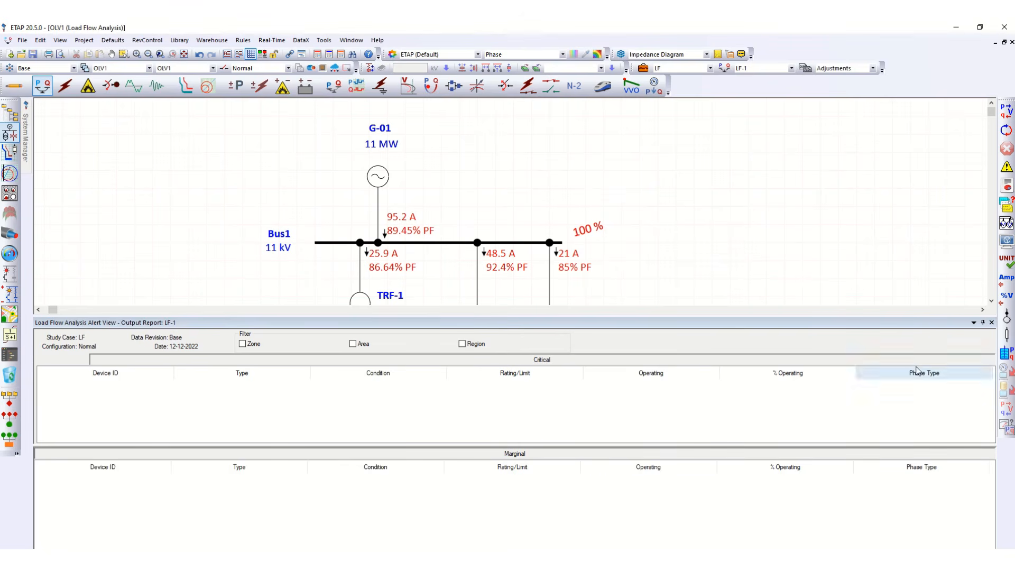
click(992, 322)
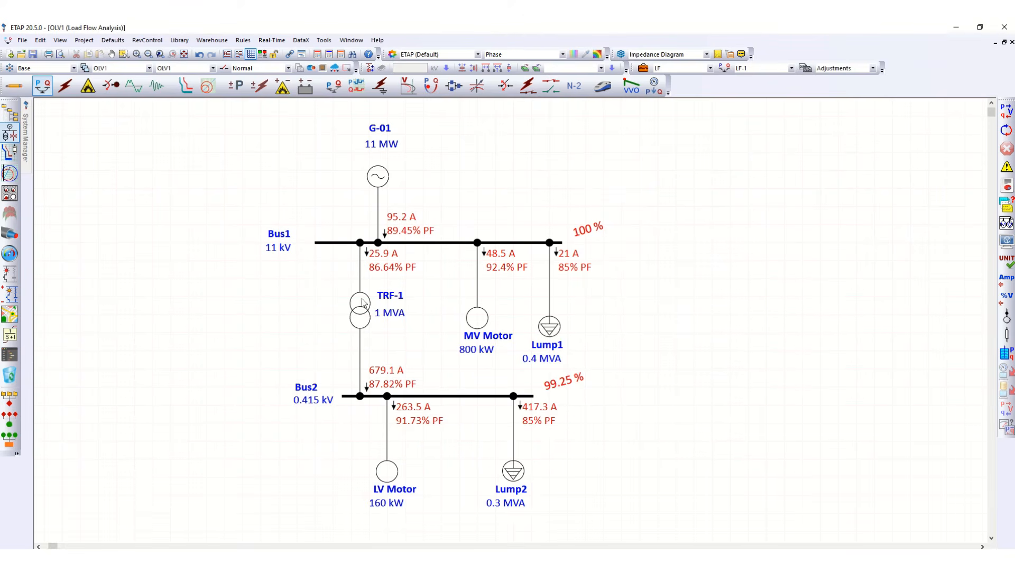